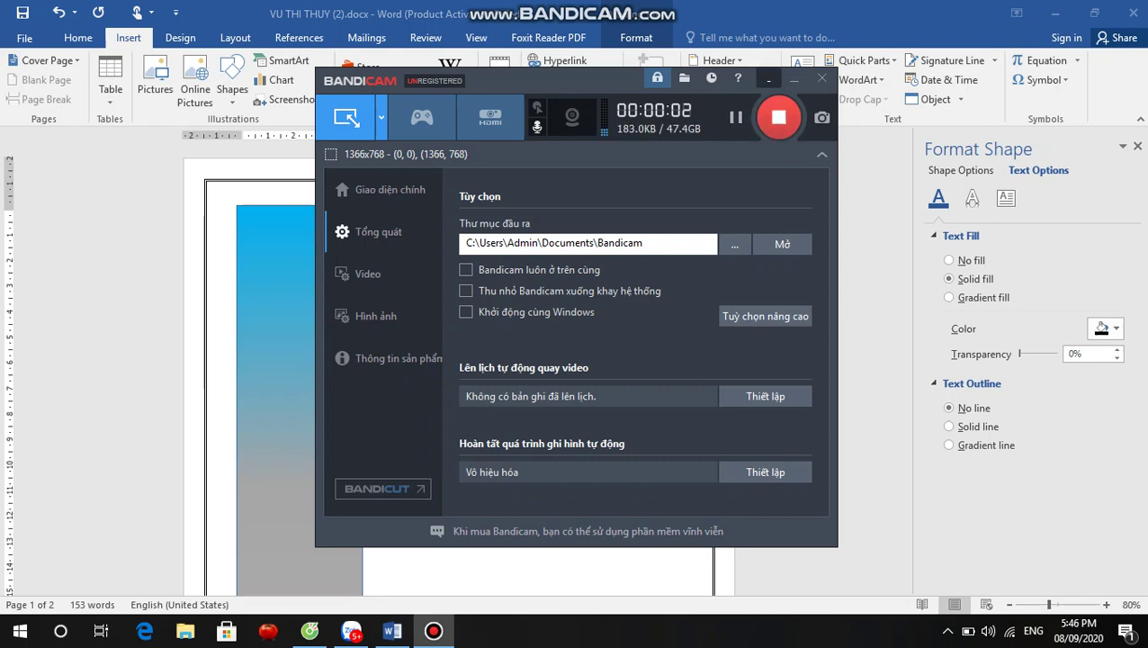
# Minimize the recorder, scroll to page 2 and select the sample's vertical college-name strip.
pyautogui.click(768, 79)
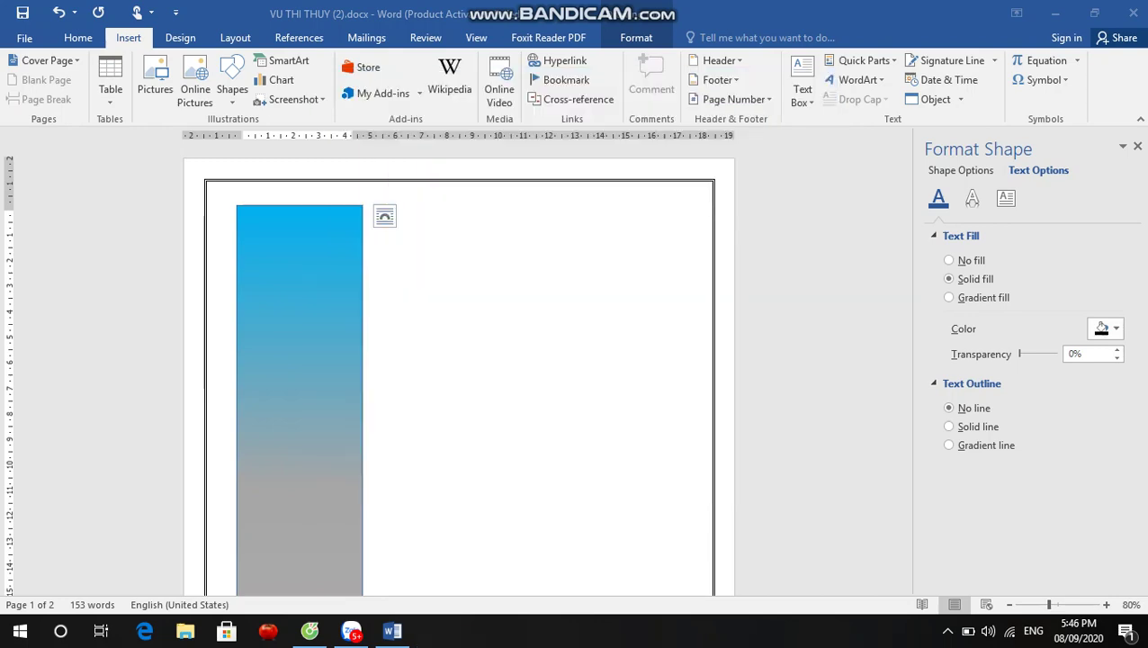
pyautogui.scroll(-10, 459, 369)
pyautogui.scroll(-3, 459, 369)
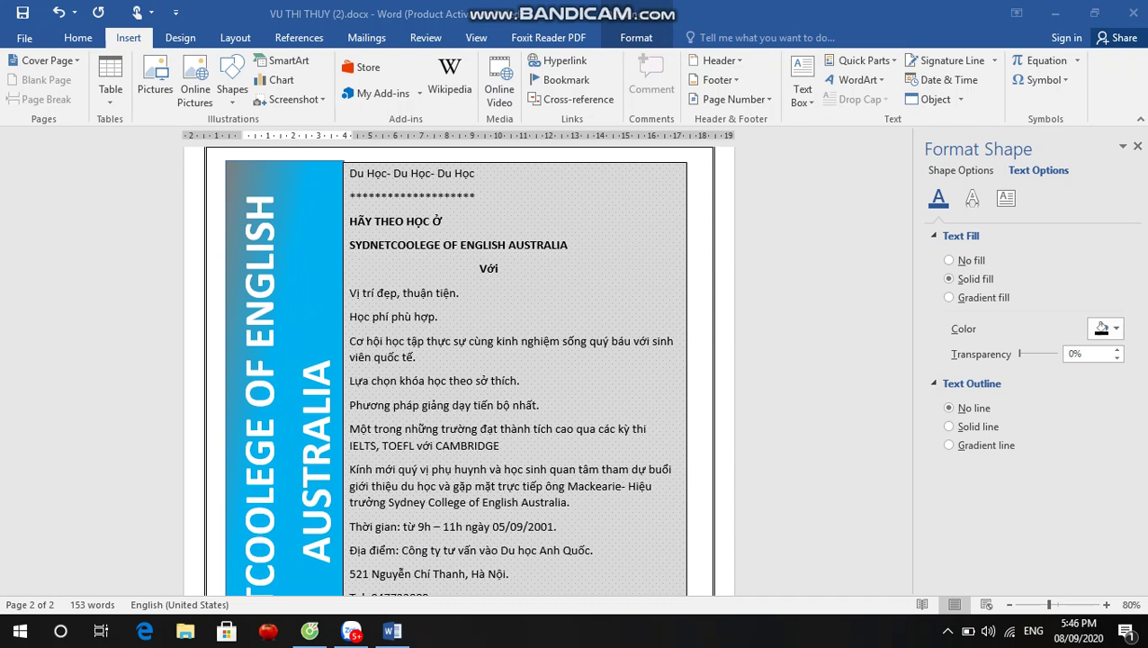
pyautogui.click(283, 360)
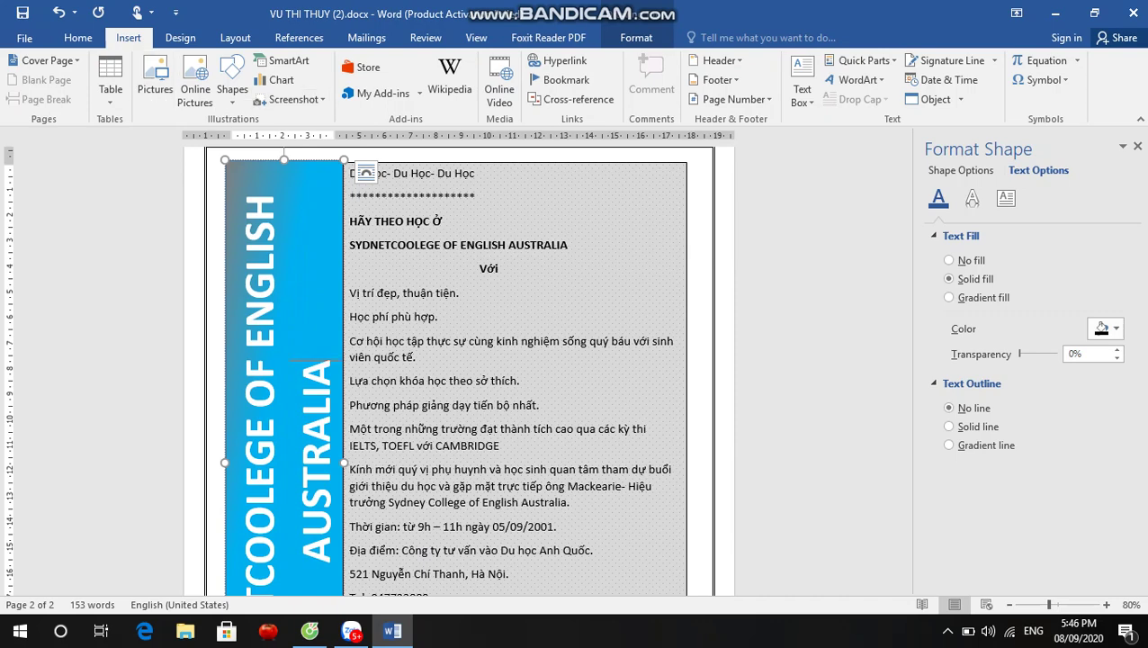
# Dismiss the Shapes gallery and scroll through the sample flyer on page 2.
pyautogui.click(232, 90)
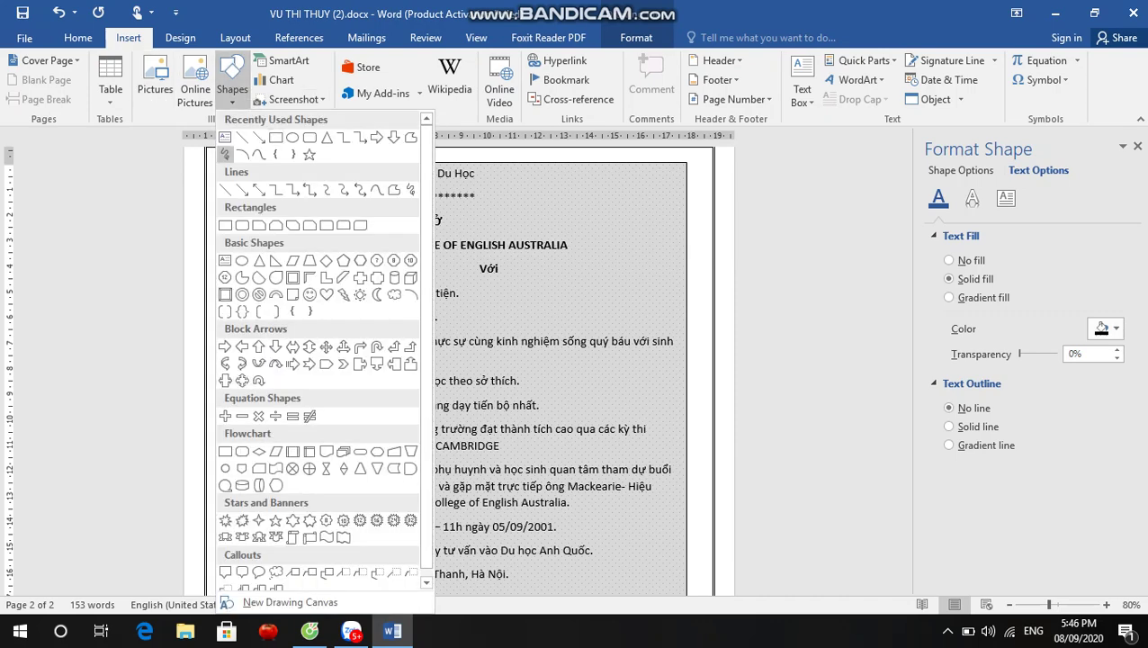
pyautogui.press('Escape')
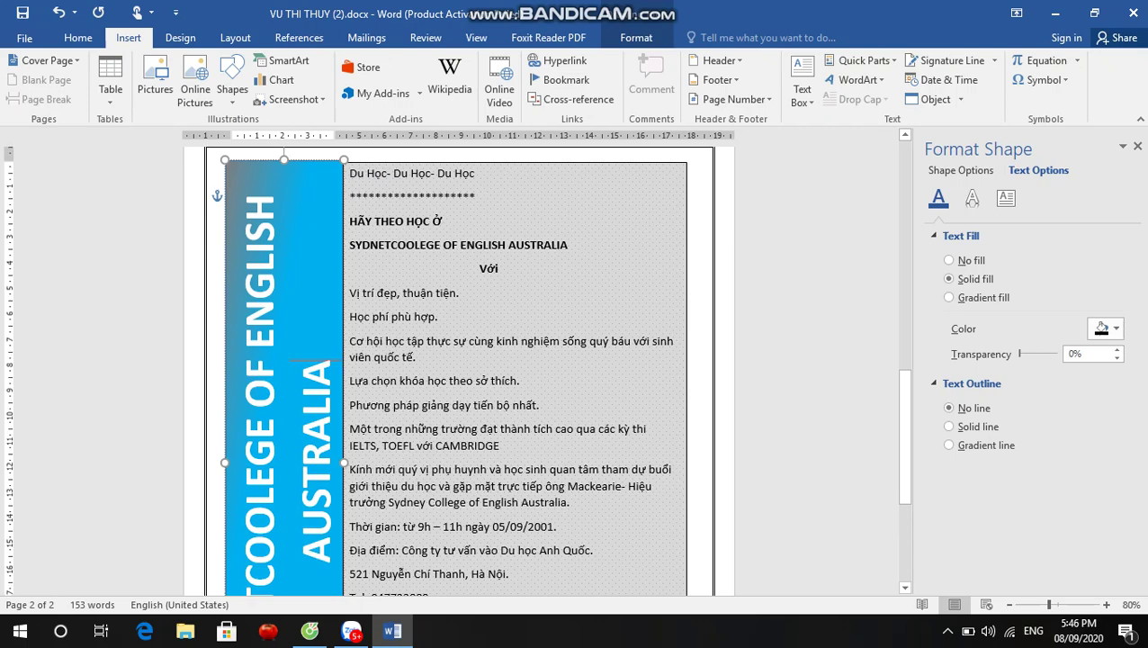
pyautogui.scroll(-3, 457, 369)
pyautogui.scroll(-1, 457, 369)
pyautogui.scroll(-2, 457, 369)
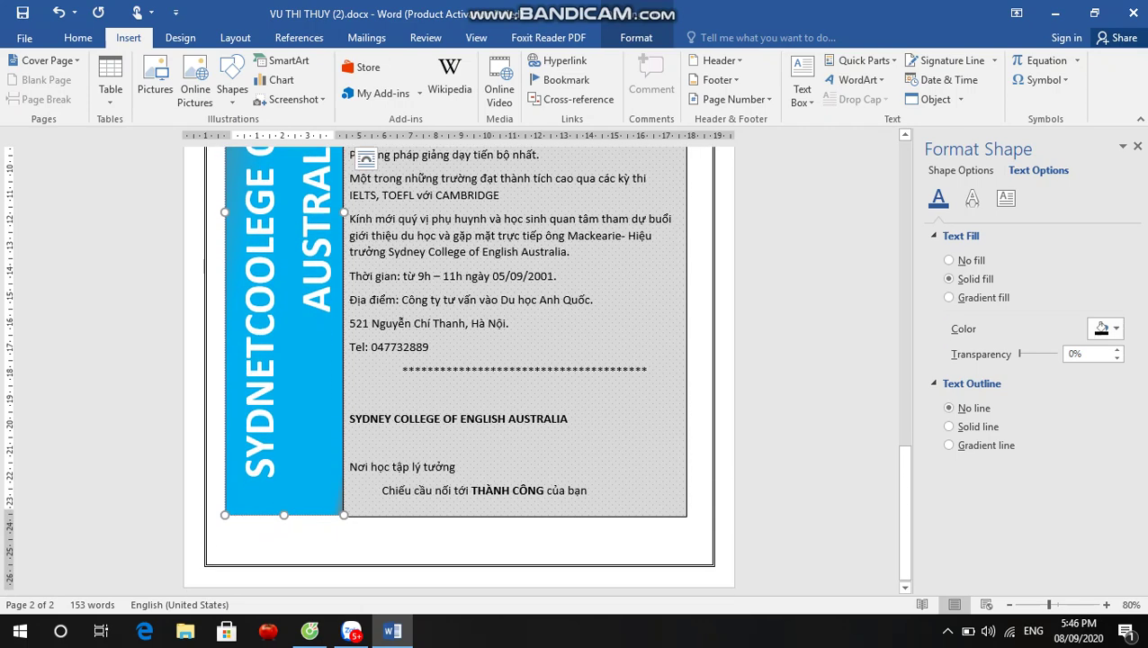
pyautogui.scroll(4, 457, 369)
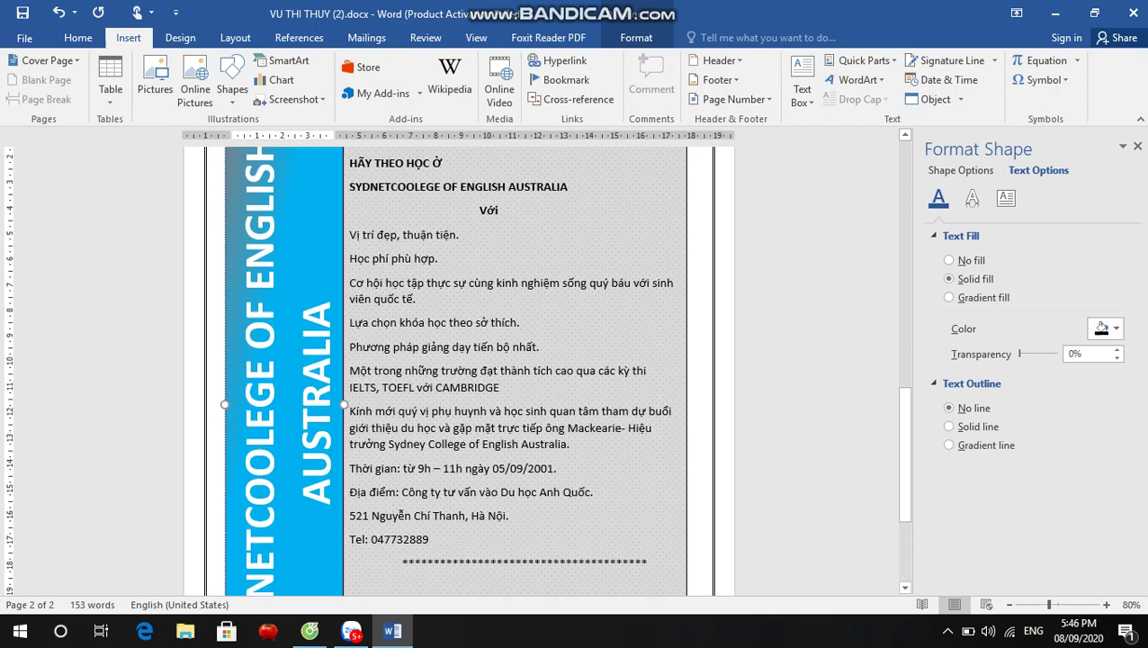
pyautogui.scroll(2, 457, 369)
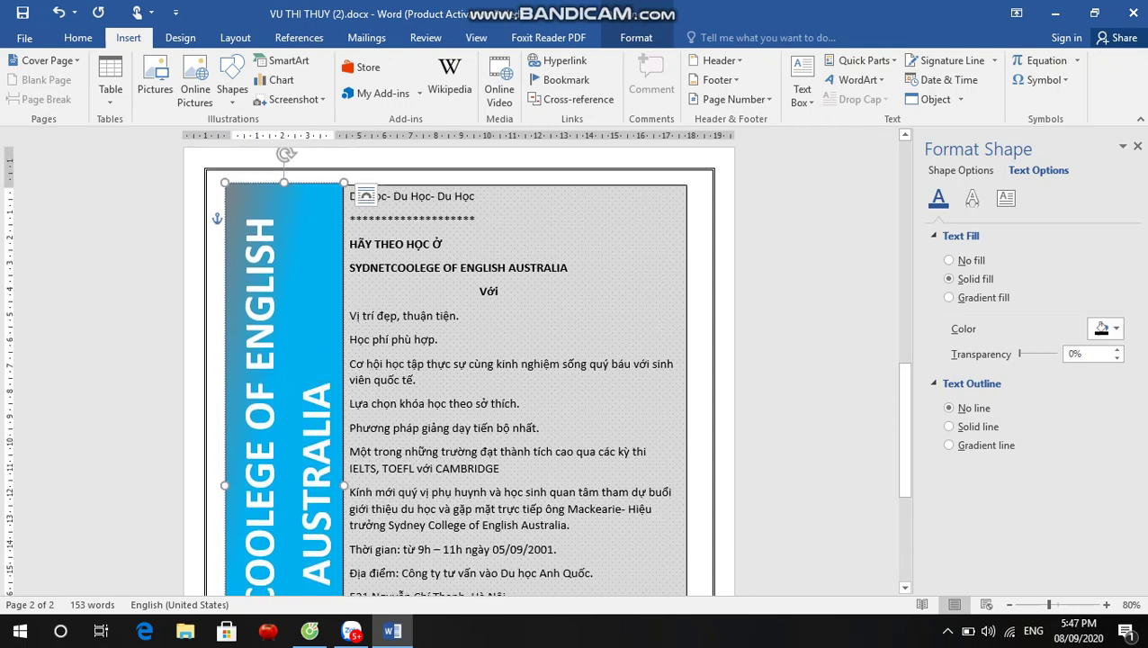
pyautogui.scroll(-6, 457, 369)
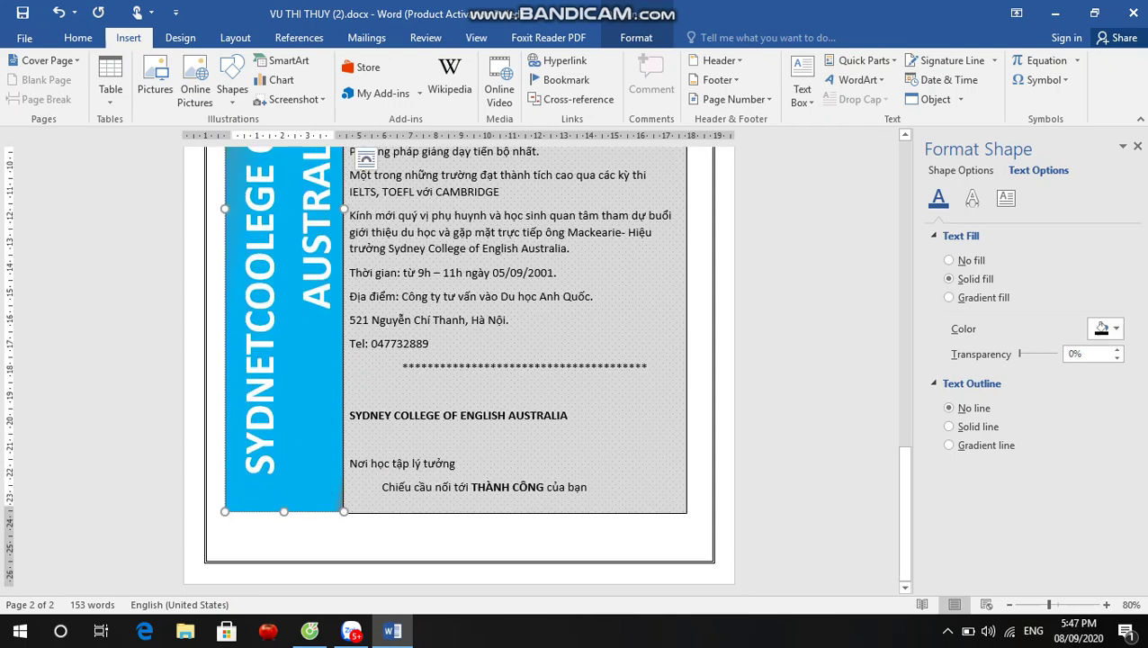
# Return to page 1 and select the blank blue-grey gradient rectangle.
pyautogui.click(457, 369)
pyautogui.scroll(5, 458, 369)
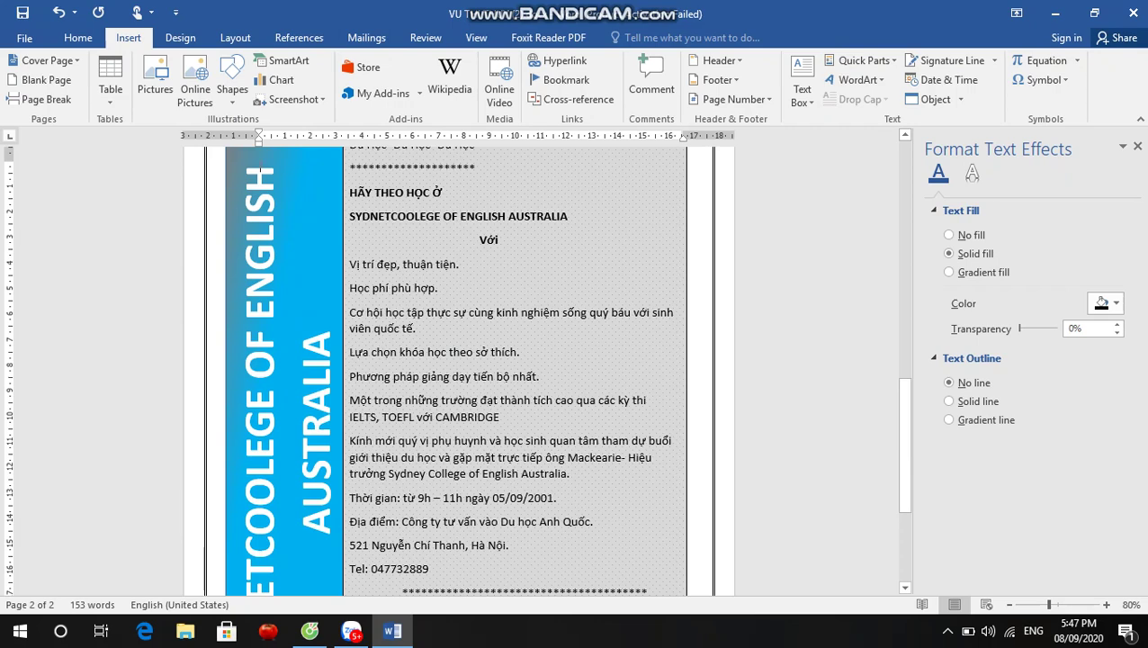
pyautogui.scroll(-6, 457, 369)
pyautogui.scroll(6, 457, 369)
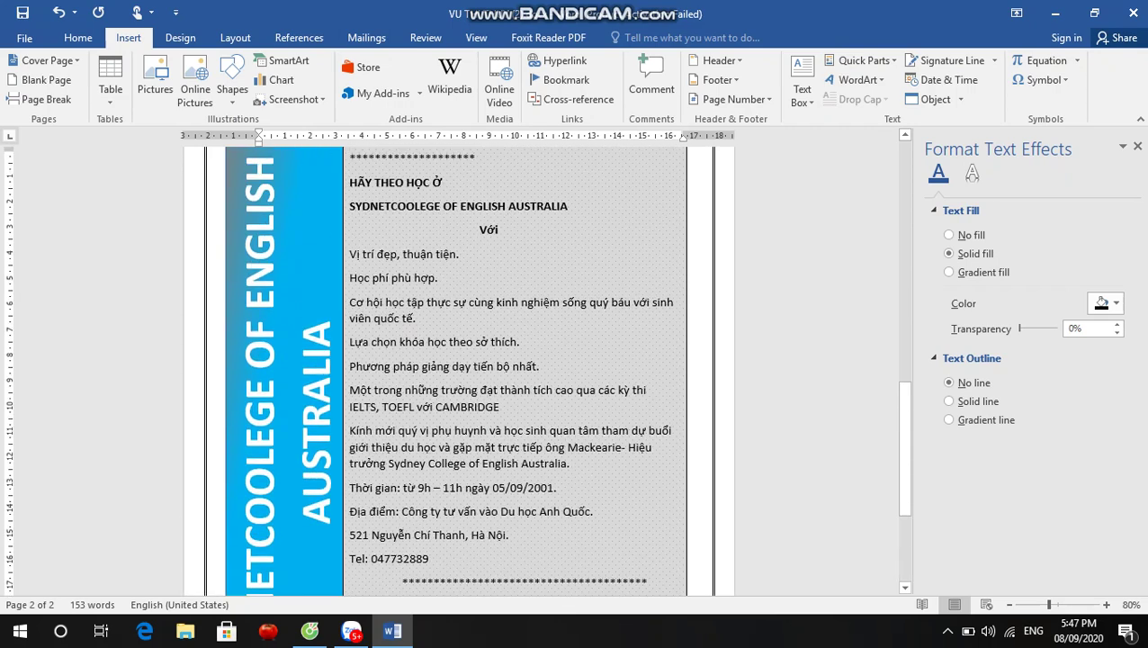
pyautogui.scroll(7, 457, 369)
pyautogui.scroll(10, 457, 369)
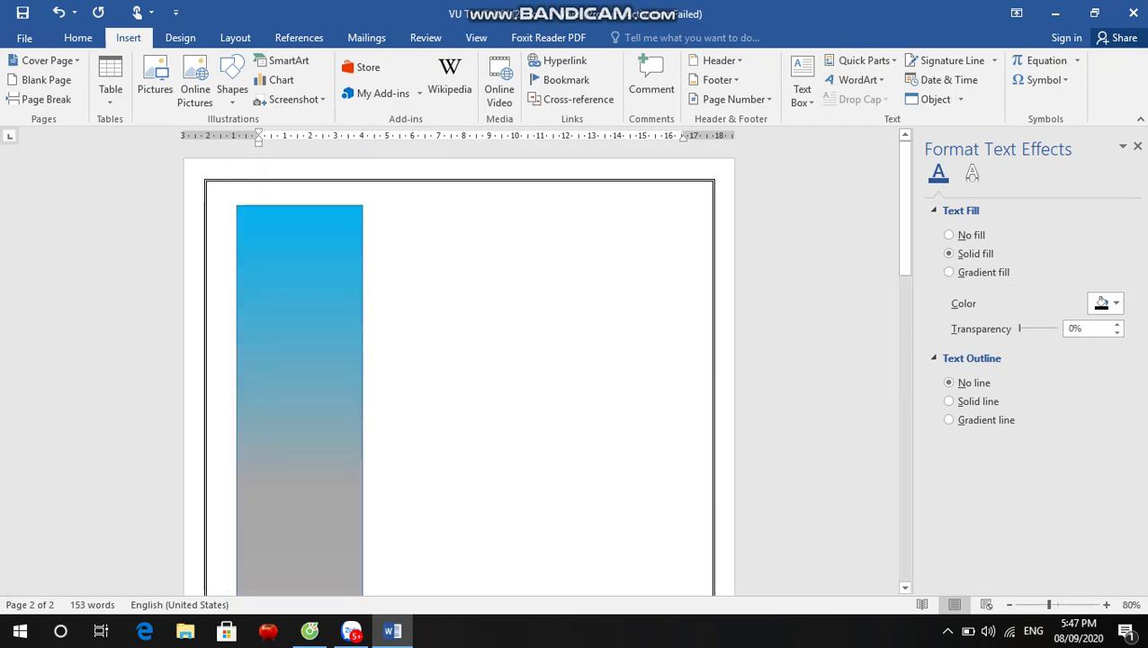
pyautogui.click(300, 360)
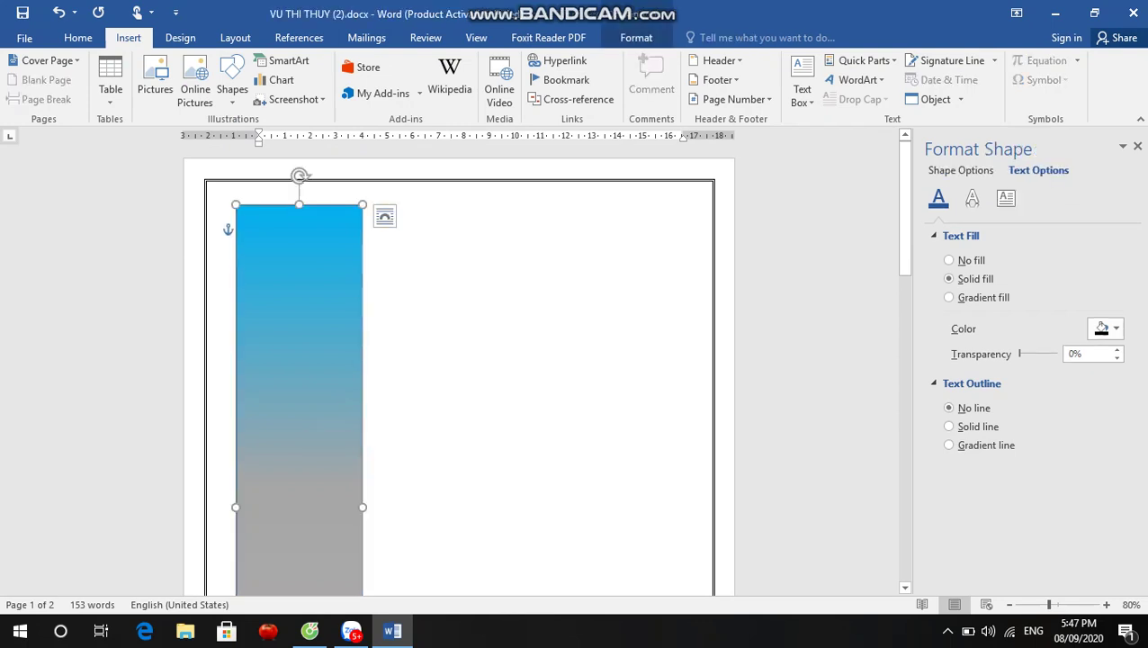
# Delete the gradient box and draw a tall blue rectangle down page 1's left side.
pyautogui.press('Delete')
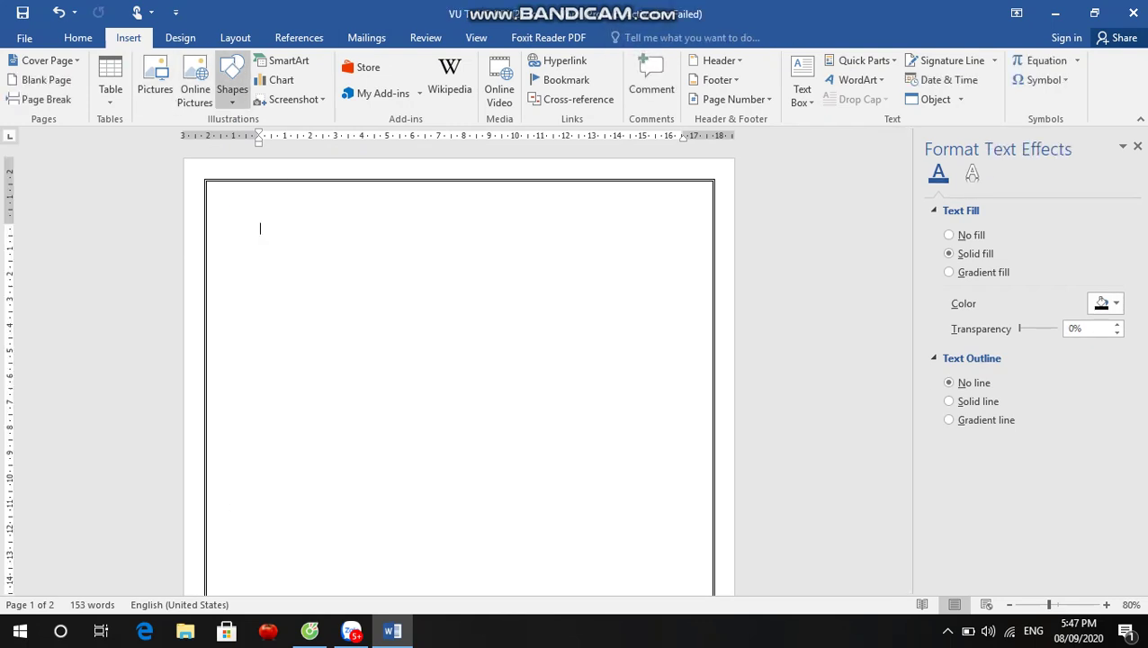
pyautogui.click(233, 88)
pyautogui.click(261, 136)
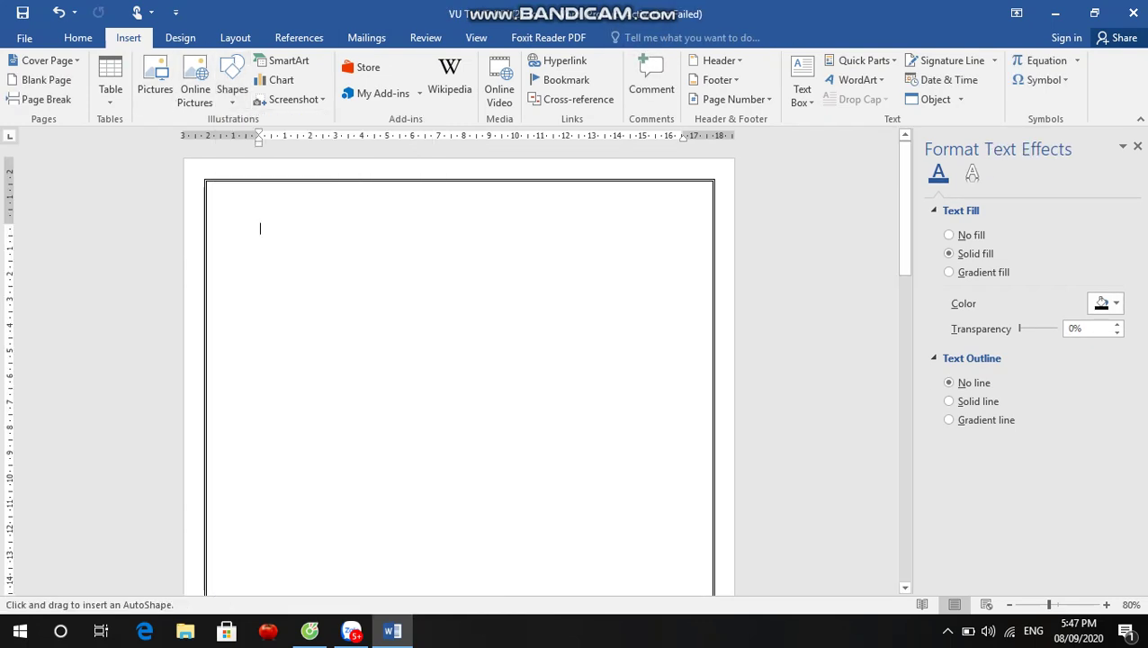
pyautogui.moveTo(224, 194)
pyautogui.mouseDown()
pyautogui.moveTo(299, 335)
pyautogui.moveTo(390, 617)
pyautogui.mouseUp()
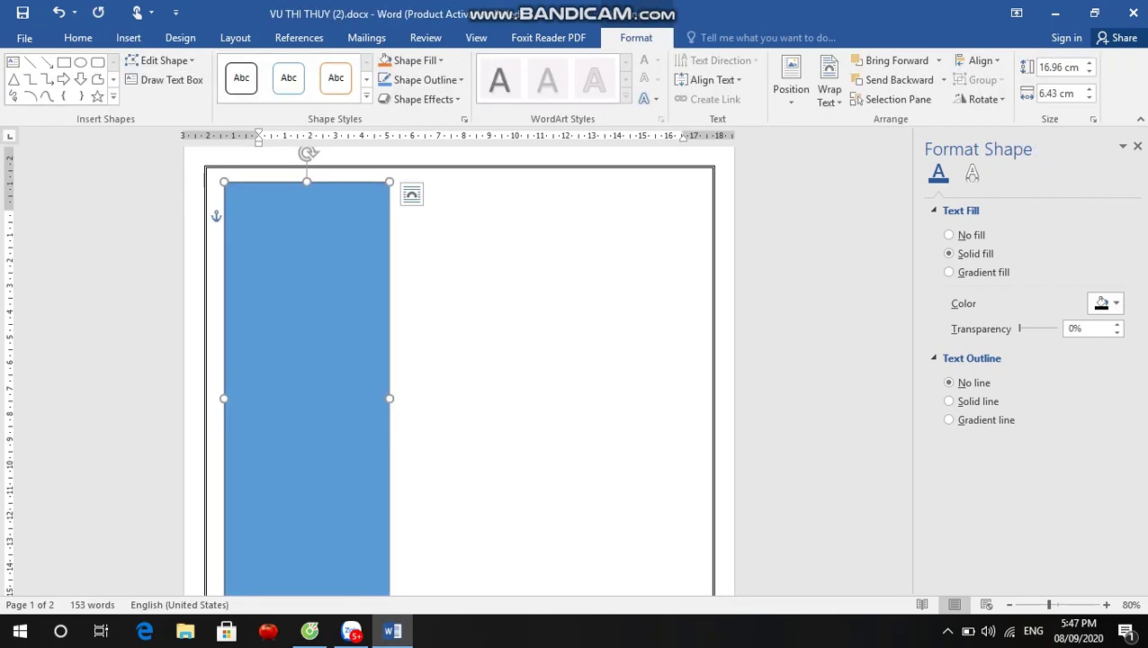
pyautogui.click(1010, 605)
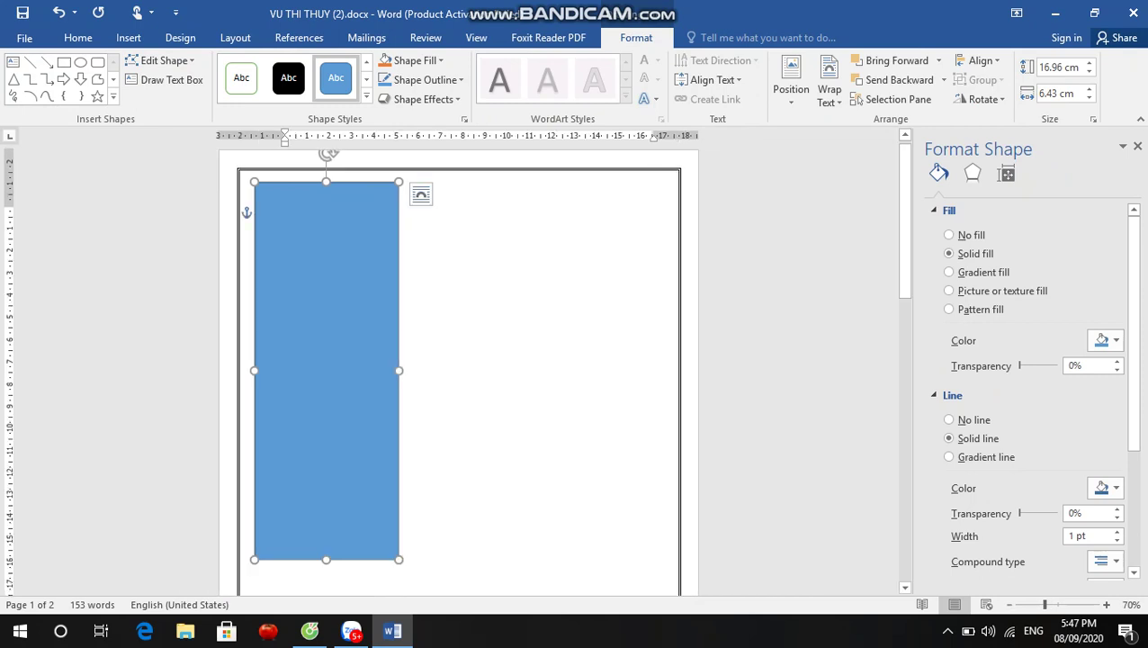
pyautogui.click(1009, 605)
pyautogui.click(1010, 605)
pyautogui.click(1009, 605)
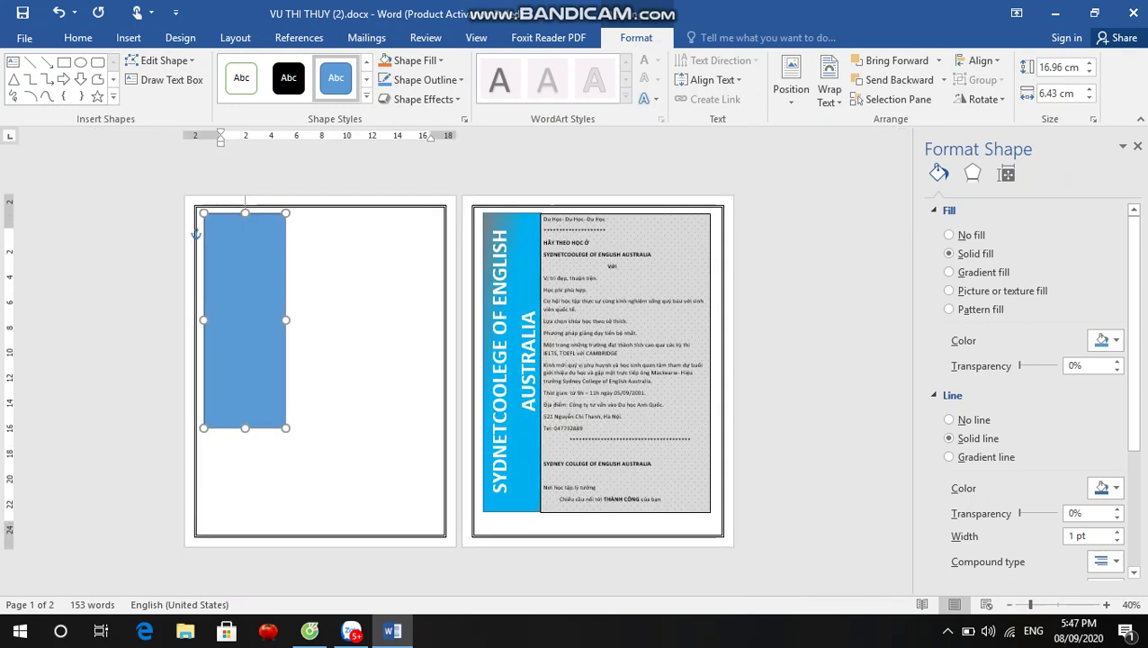
pyautogui.moveTo(285, 428); pyautogui.dragTo(292, 520)
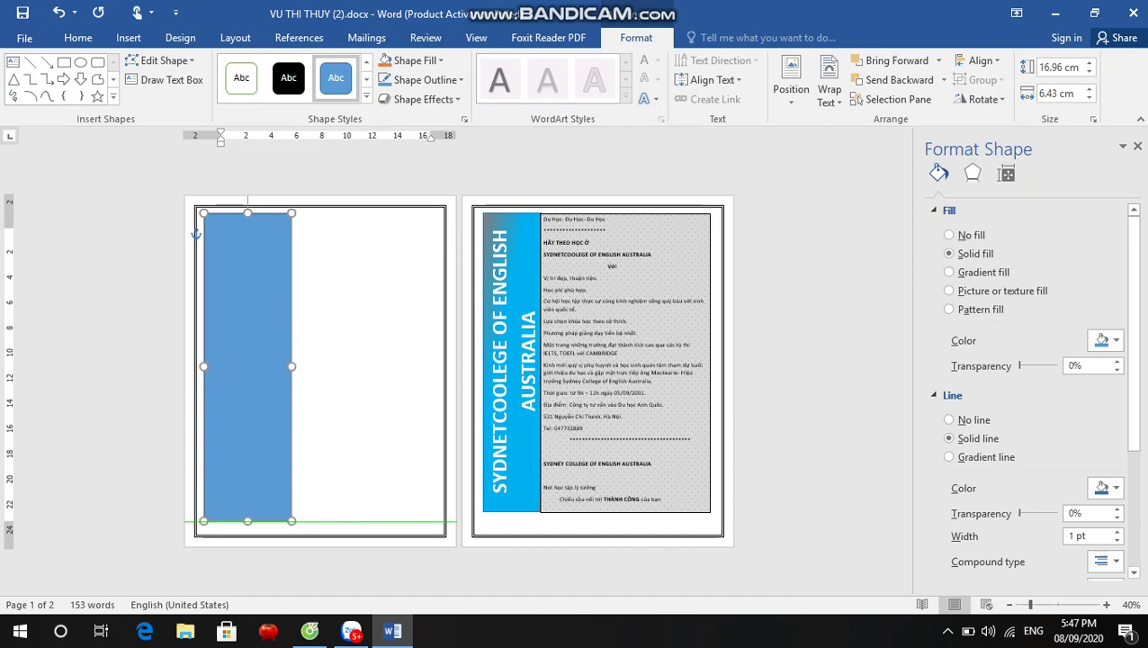
# Size the rectangle to 23.66 cm height and 4.91 cm width.
pyautogui.click(1059, 66)
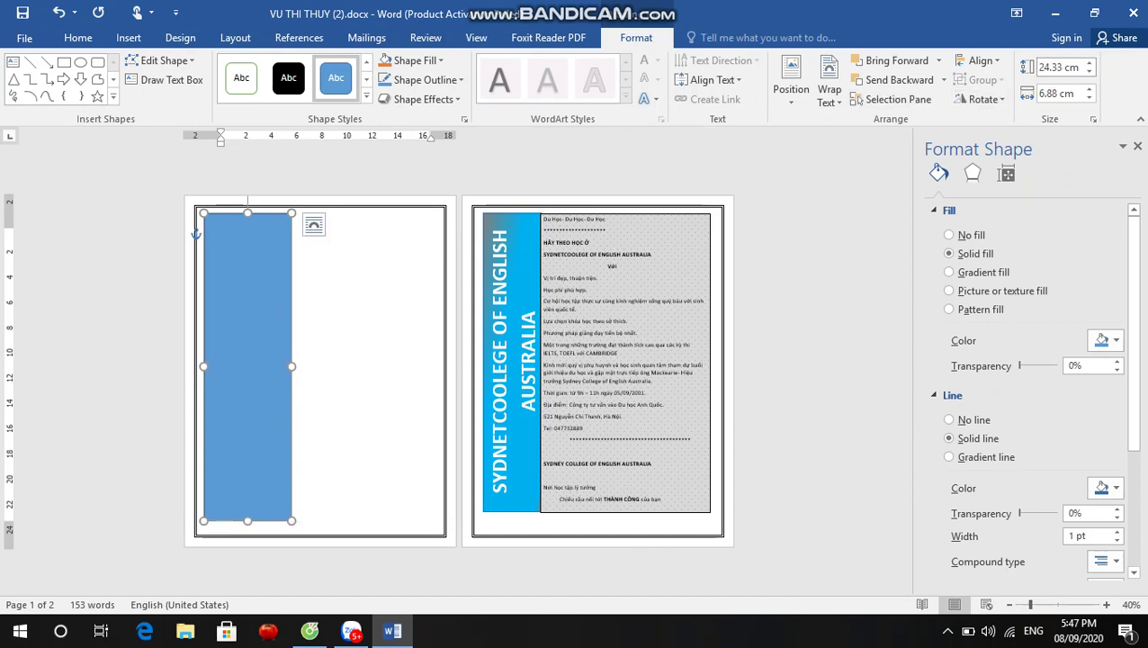
pyautogui.press('BackSpace')
pyautogui.write('23')
pyautogui.write('.66')
pyautogui.press('Return')
pyautogui.click(1058, 93)
pyautogui.press('BackSpace')
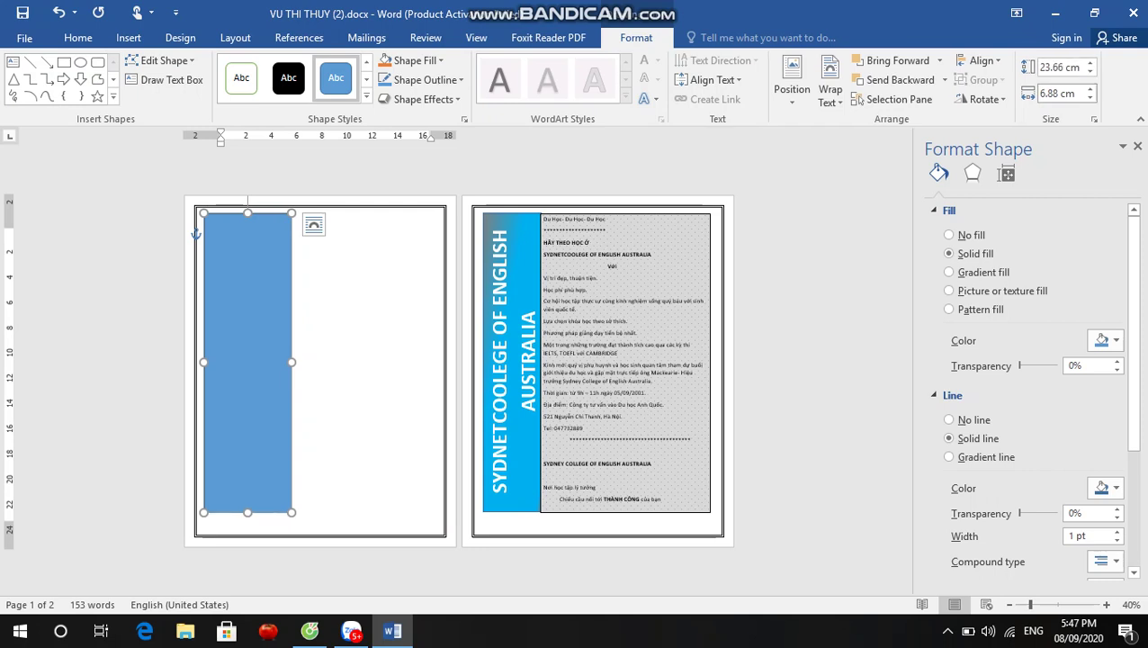
pyautogui.write('4')
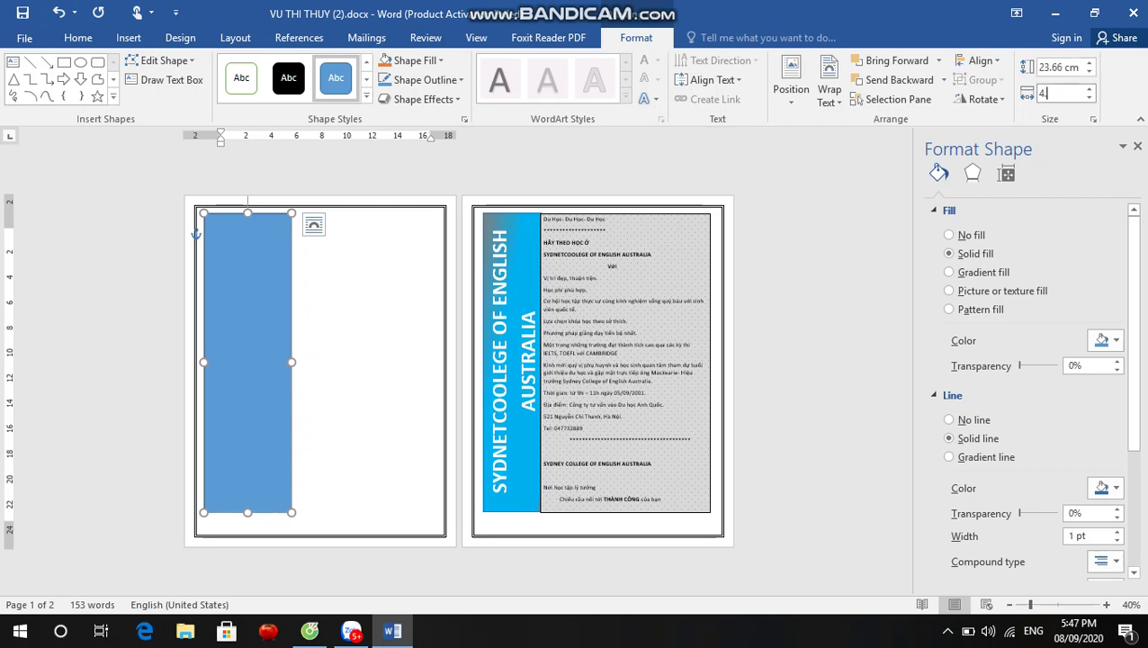
pyautogui.write('.91')
pyautogui.press('Return')
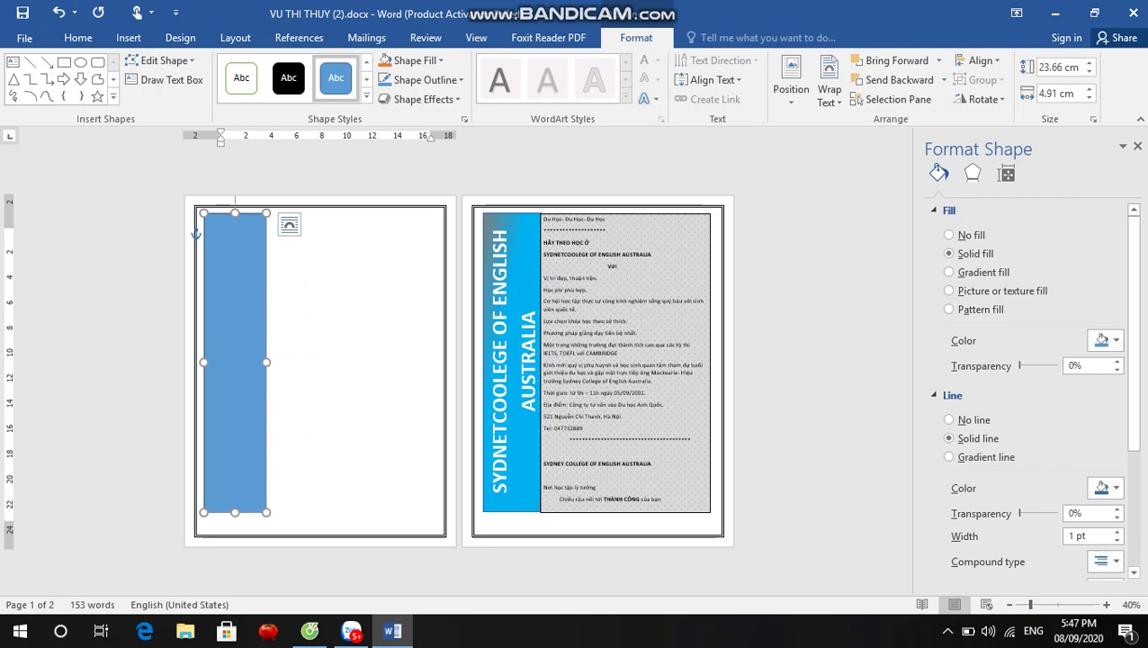
# Rotate the blue rectangle's white college-name text 270° so it runs bottom-to-top.
pyautogui.click(510, 360)
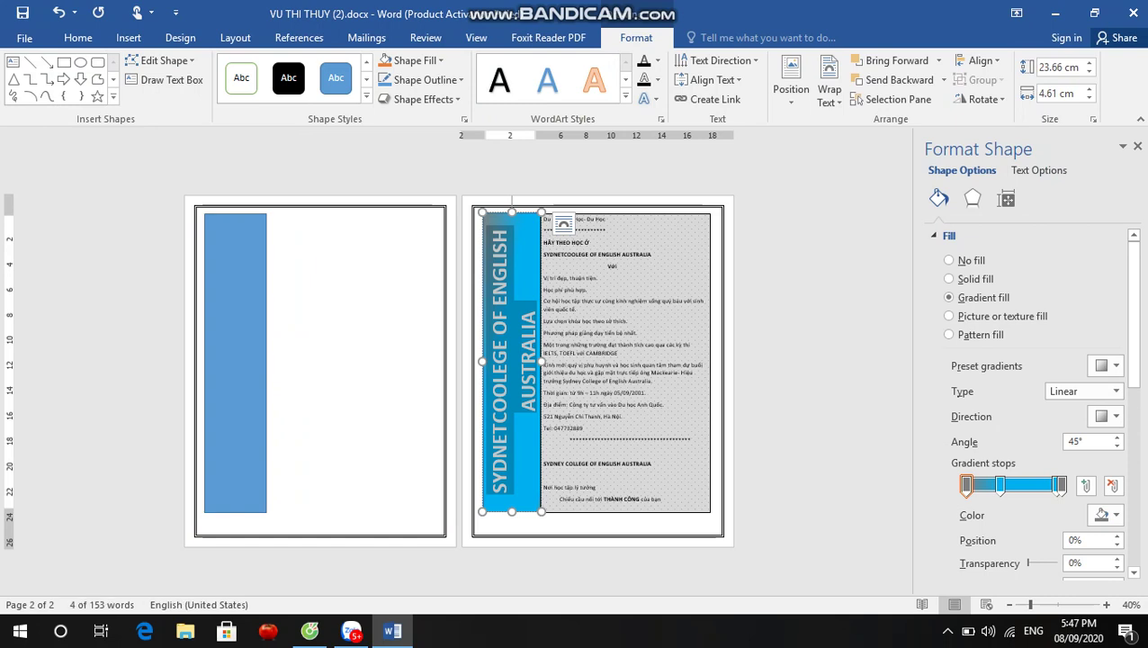
pyautogui.click(198, 234)
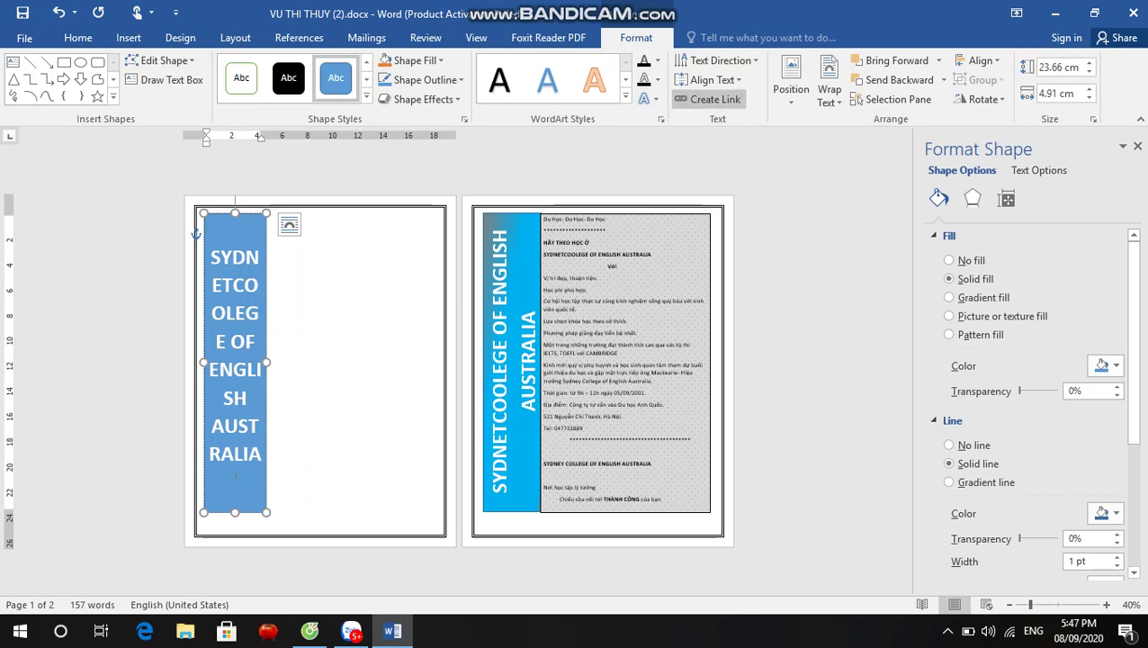
pyautogui.click(711, 79)
pyautogui.click(720, 60)
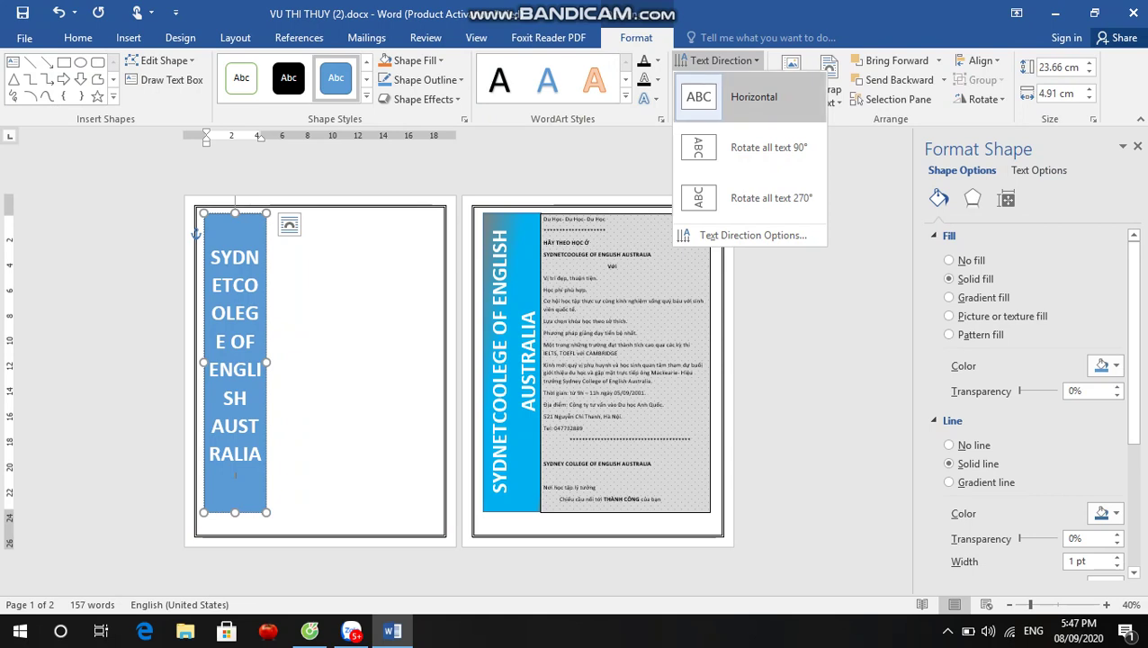
pyautogui.click(765, 198)
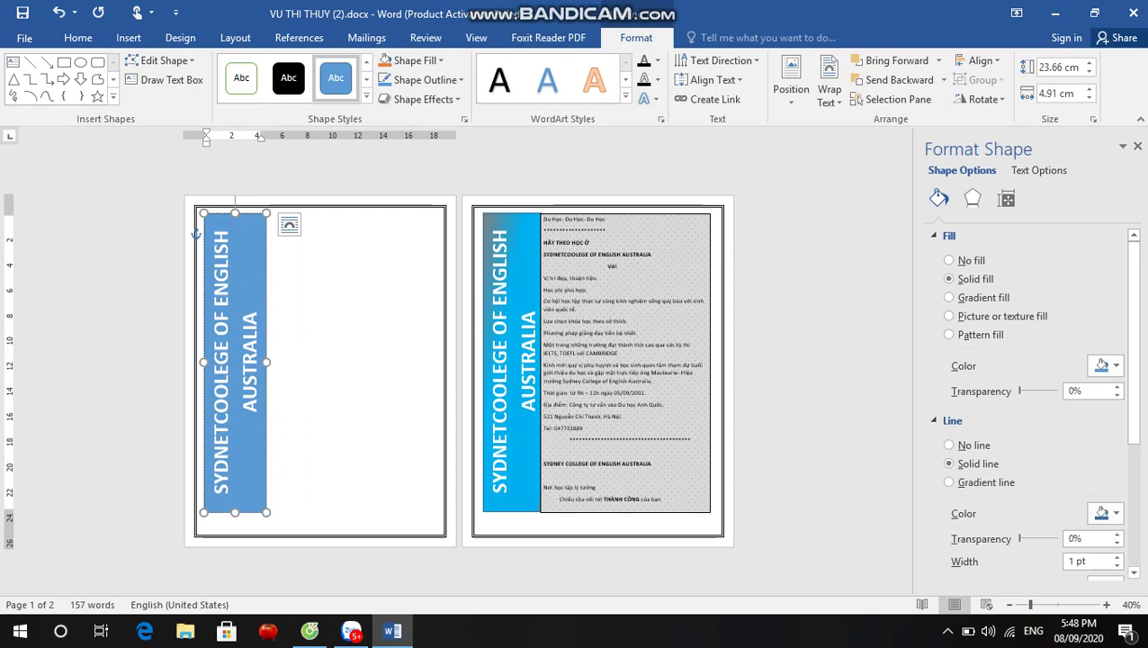
pyautogui.rightClick(250, 223)
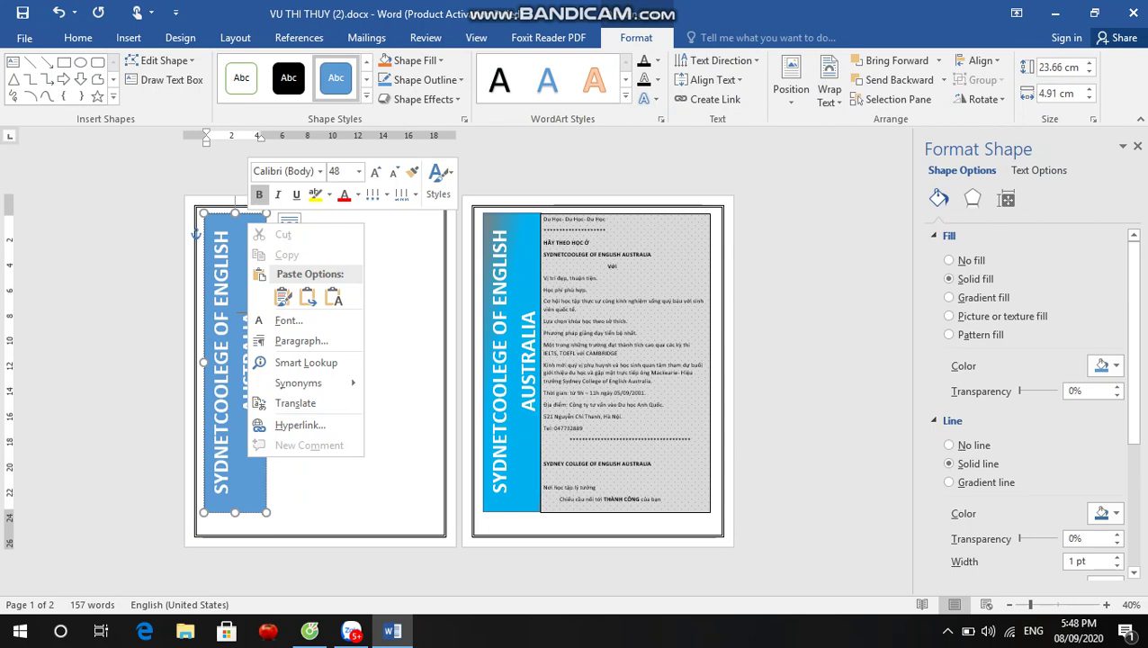
pyautogui.click(225, 222)
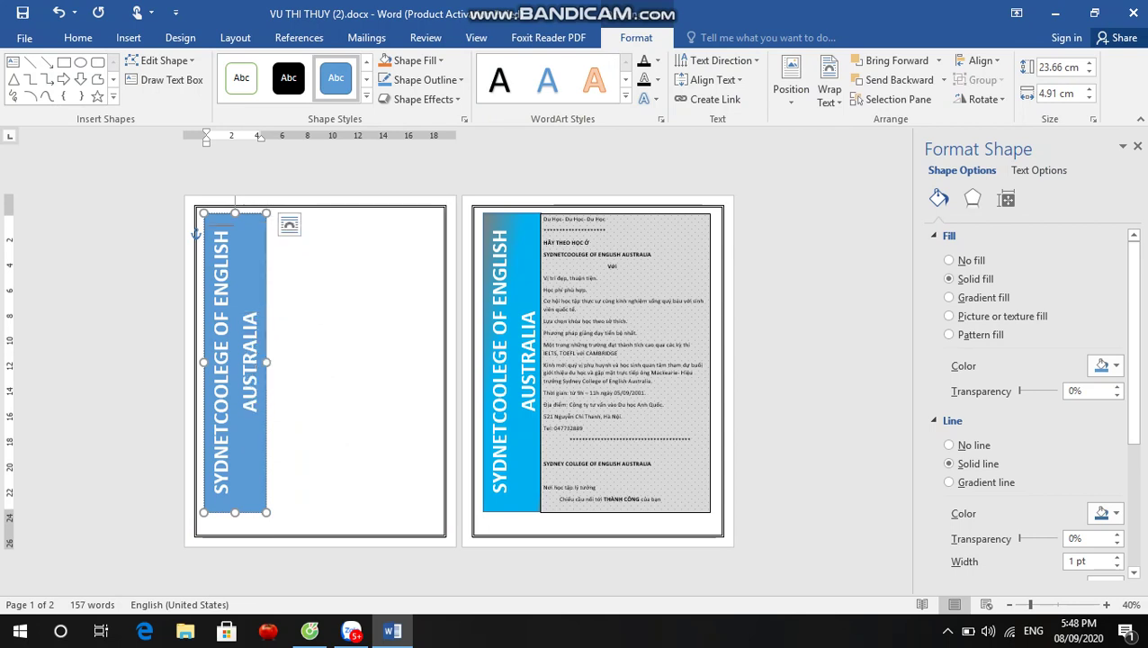
pyautogui.rightClick(224, 221)
pyautogui.press('Escape')
pyautogui.press('Escape')
pyautogui.click(241, 225)
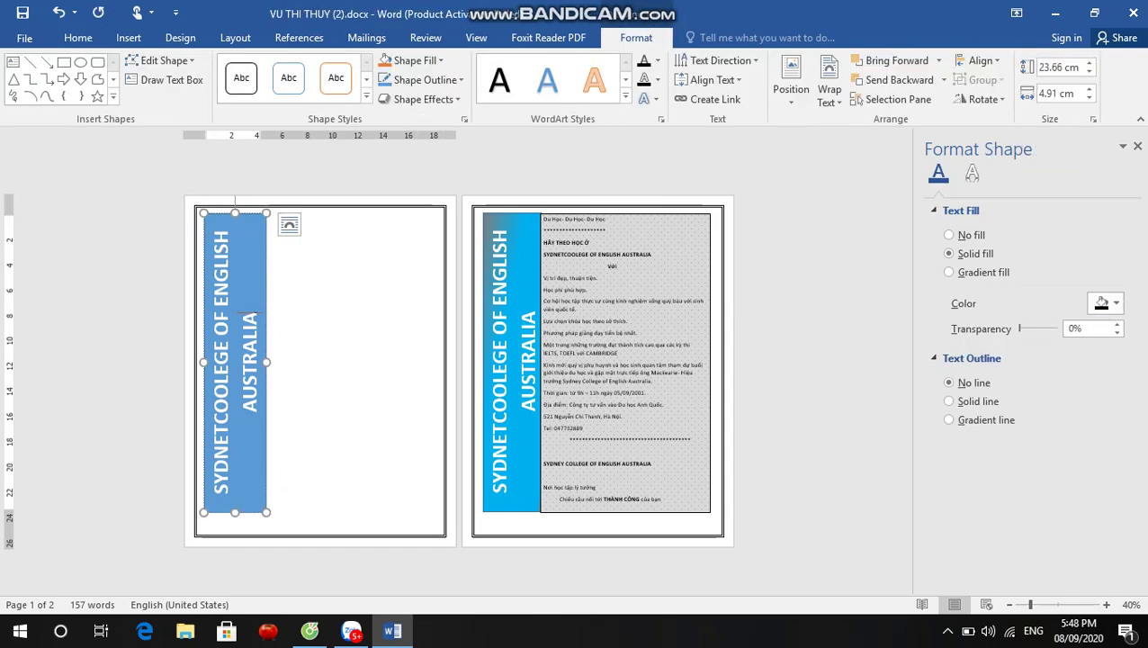
pyautogui.rightClick(241, 225)
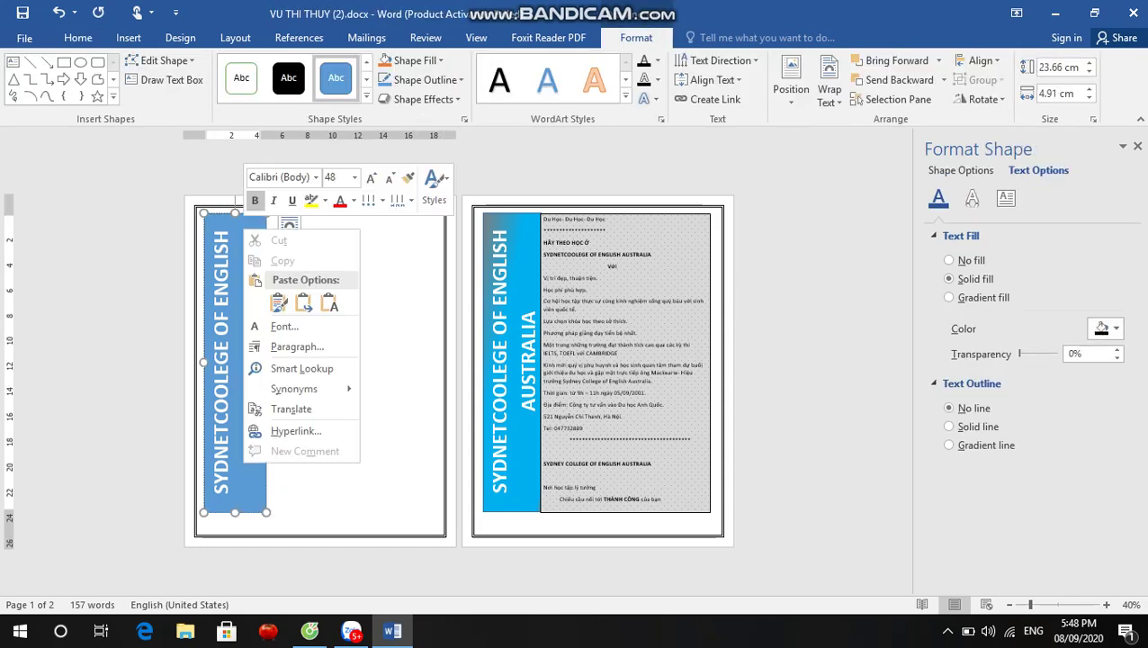
pyautogui.press('Escape')
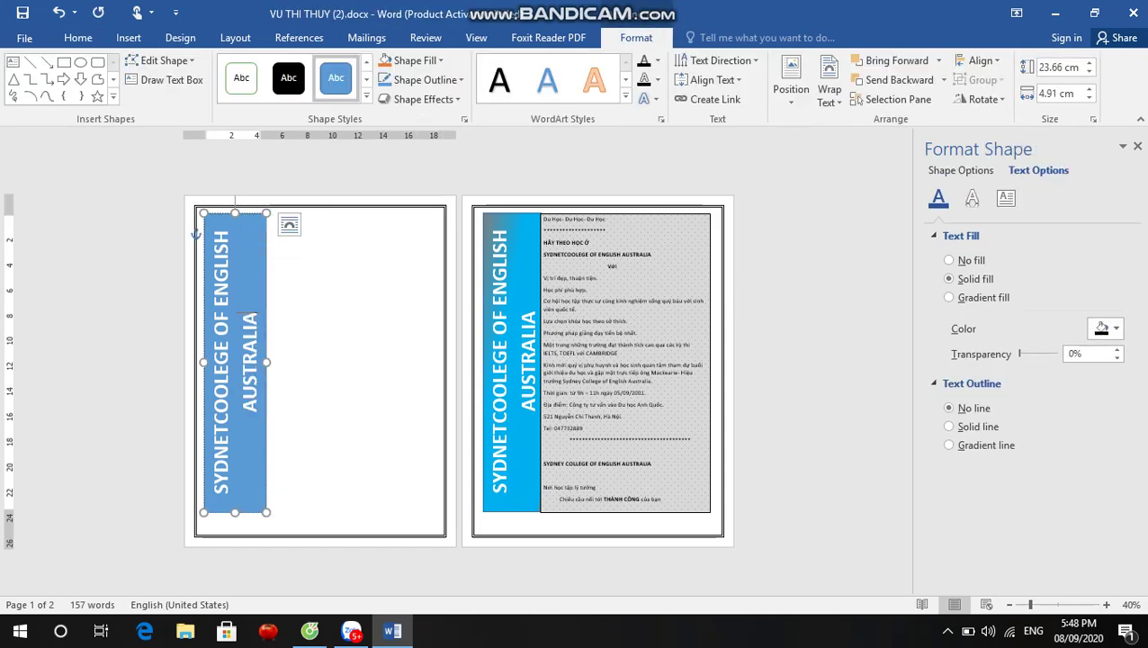
pyautogui.rightClick(251, 212)
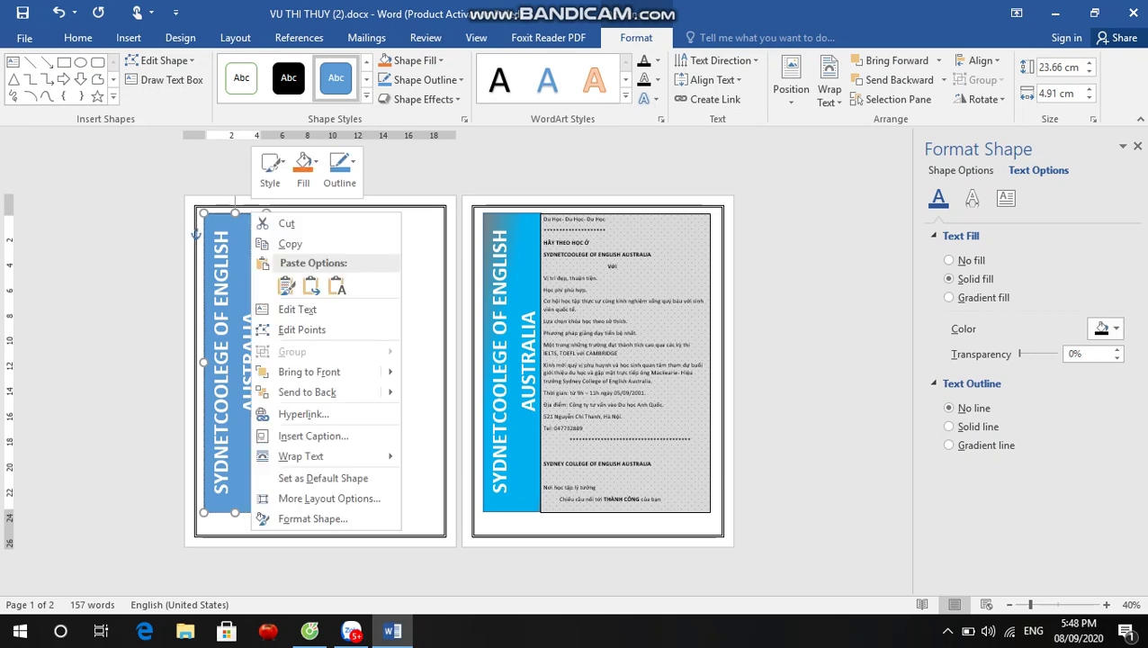
pyautogui.click(263, 520)
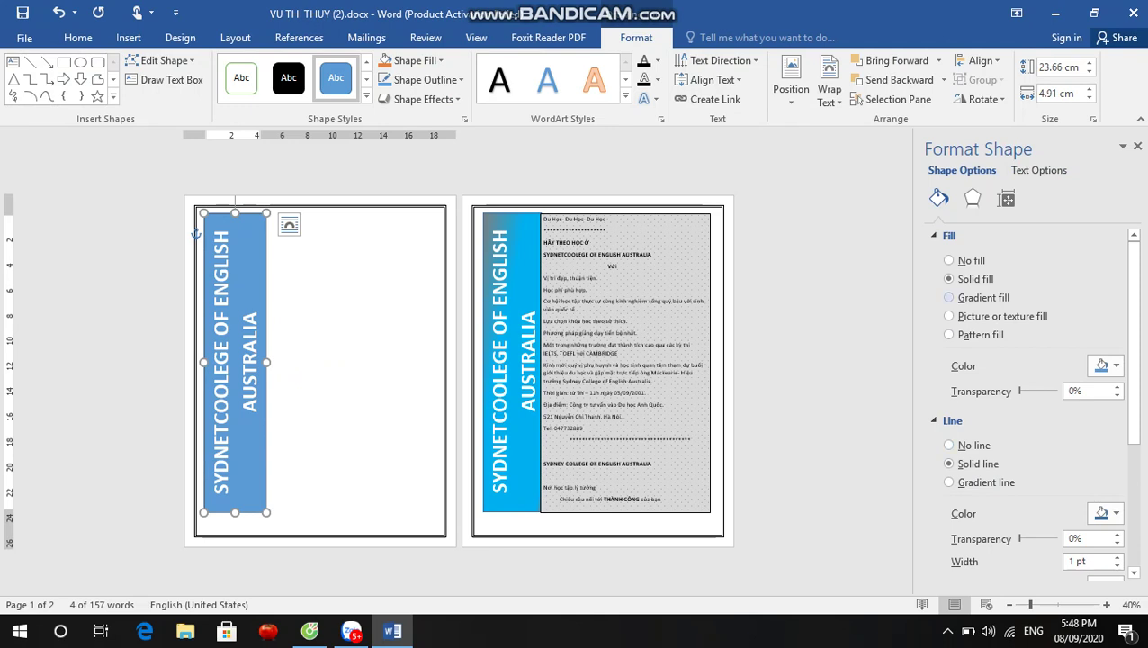
# Try gradient, solid and no fill on the sidebar to compare with the sample.
pyautogui.click(948, 297)
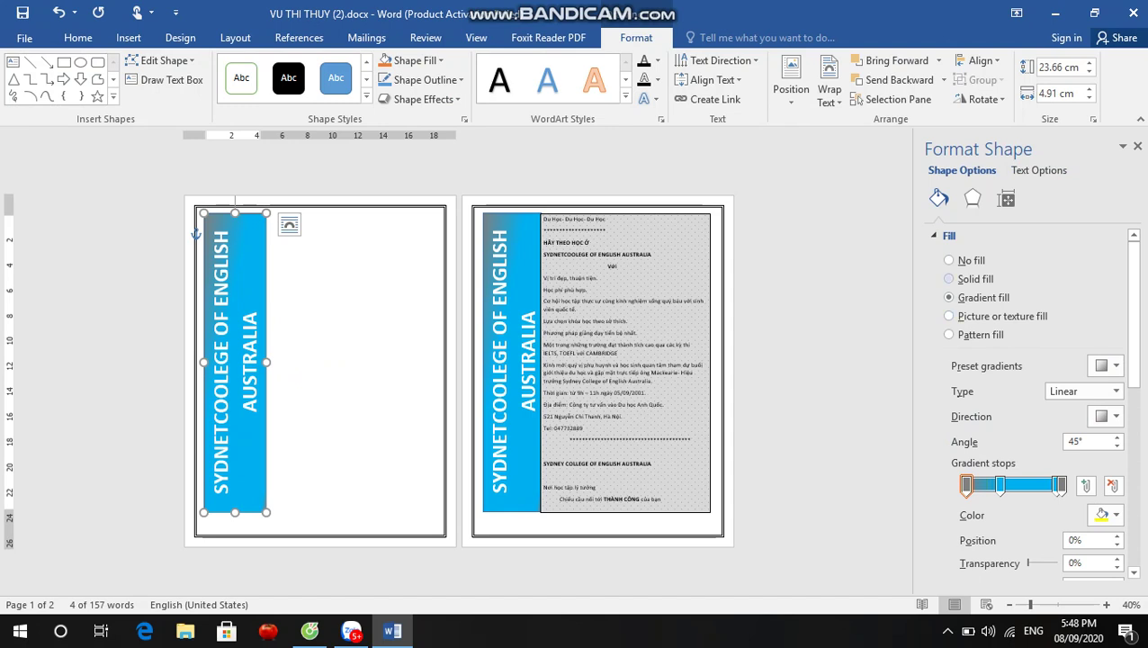
pyautogui.click(948, 279)
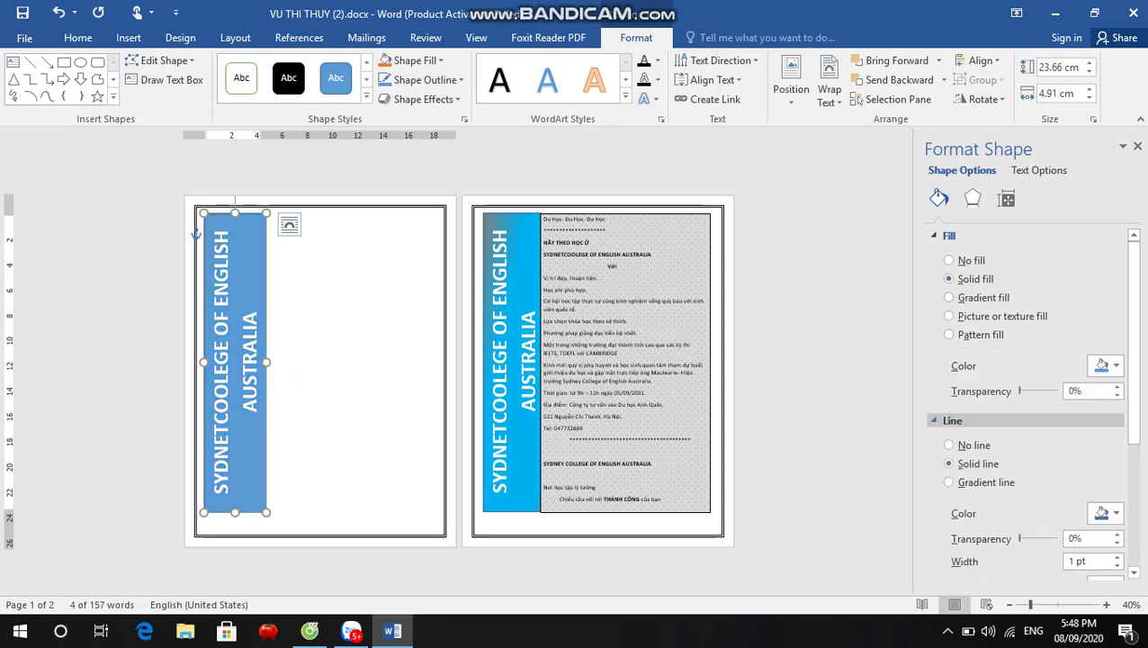
pyautogui.click(949, 260)
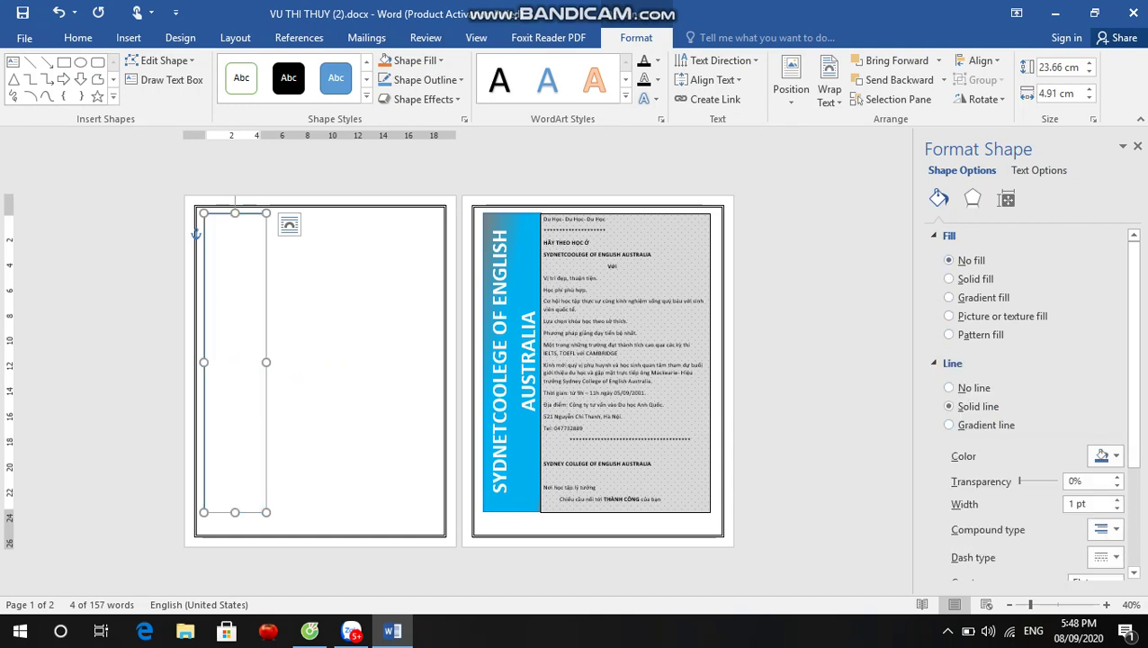
pyautogui.scroll(-2, 946, 423)
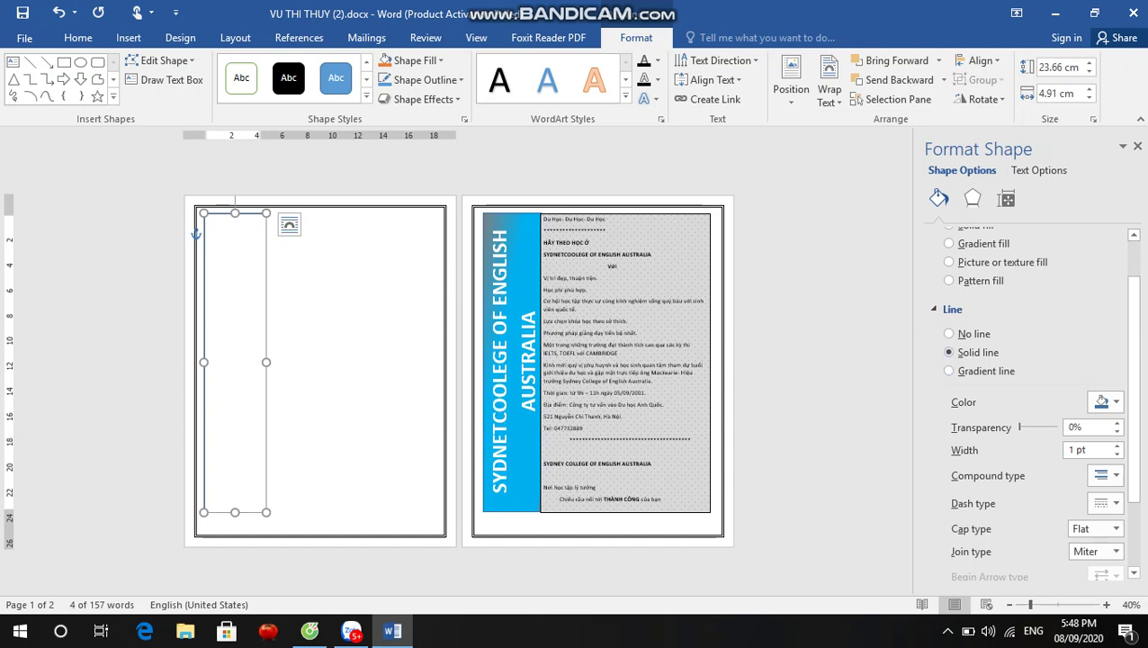
pyautogui.scroll(-1, 949, 370)
pyautogui.scroll(-2, 949, 371)
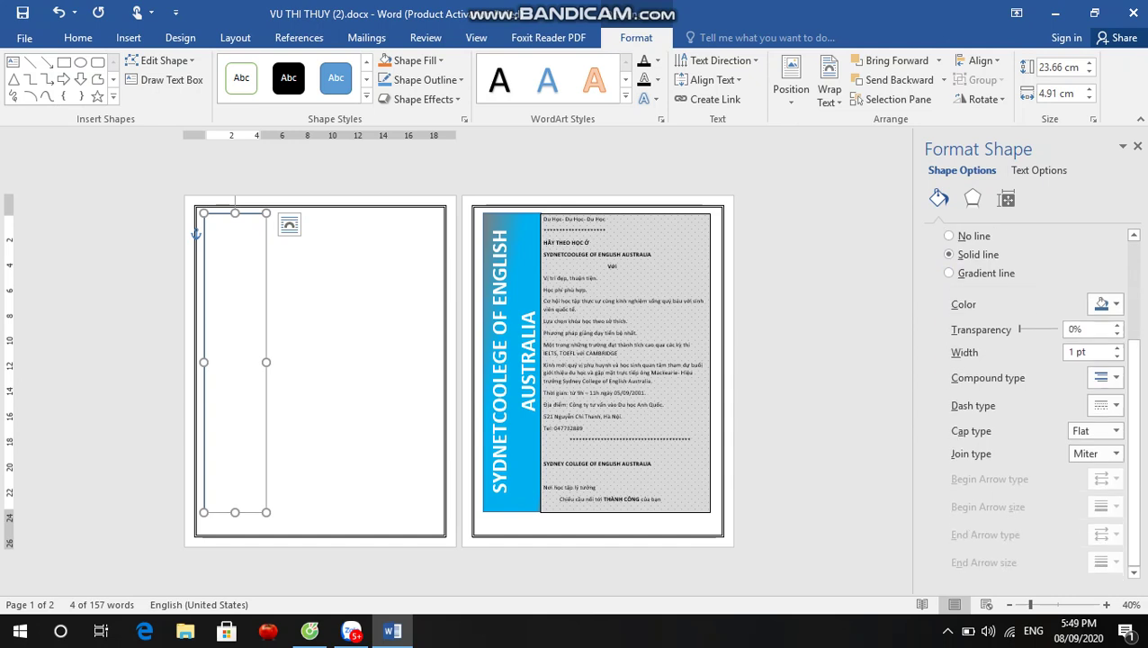
pyautogui.scroll(2, 948, 369)
# Apply a linear 45° blue gradient fill to the sidebar, dark at the top.
pyautogui.click(336, 78)
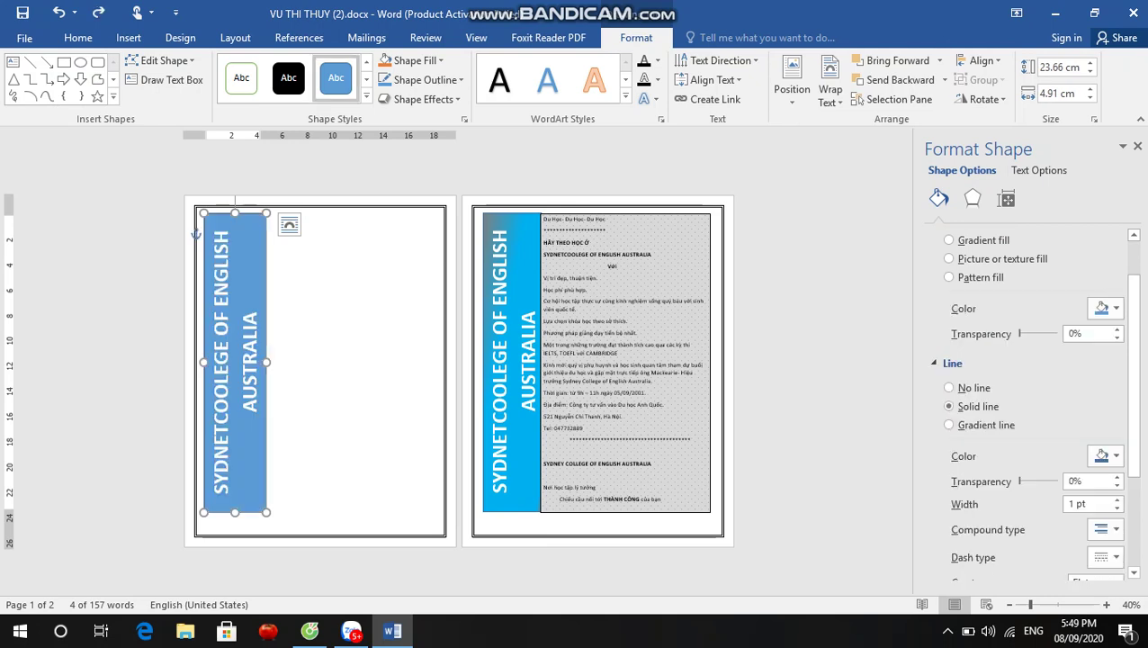
pyautogui.click(949, 241)
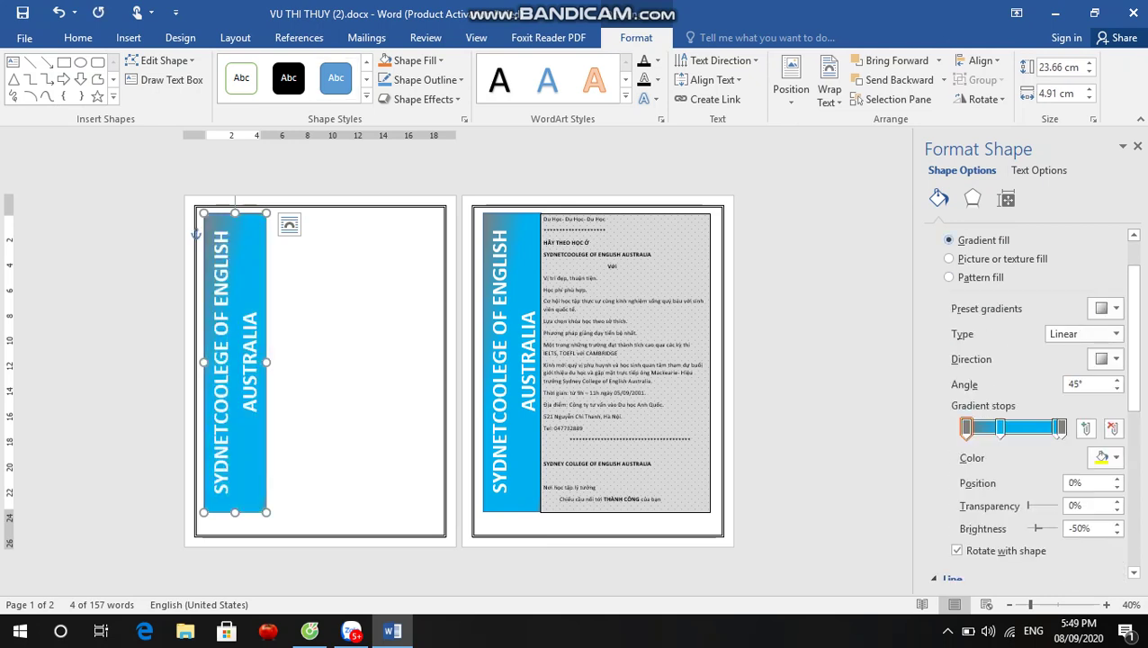
pyautogui.scroll(-2, 949, 240)
pyautogui.scroll(-1, 1035, 405)
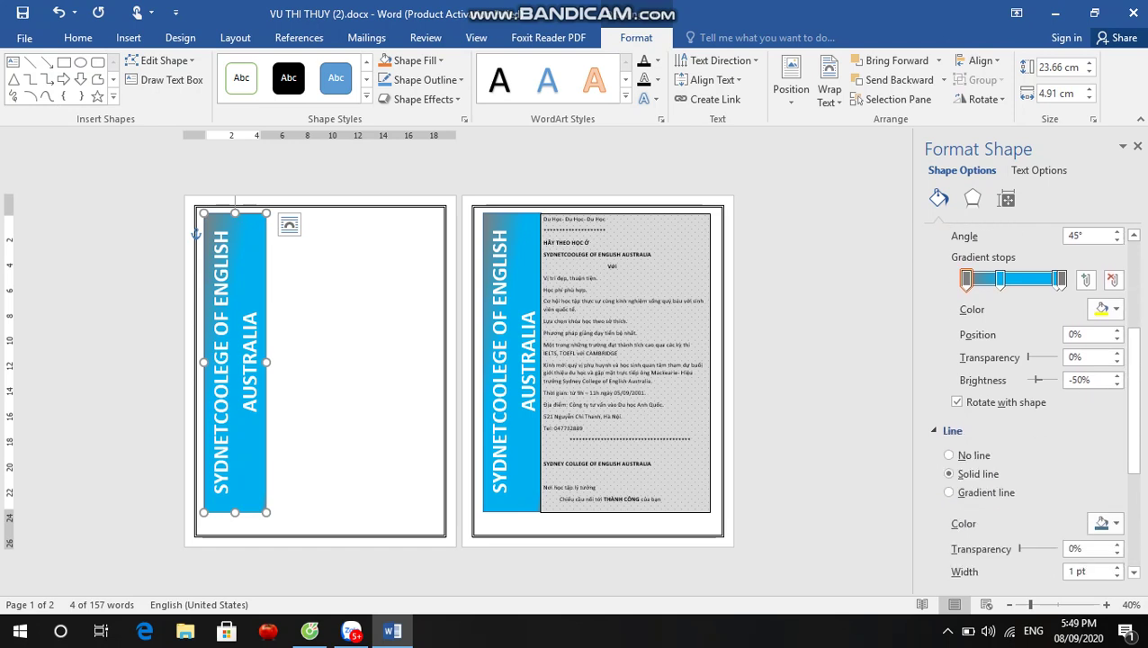
pyautogui.scroll(-1, 1035, 405)
pyautogui.scroll(-1, 1035, 405)
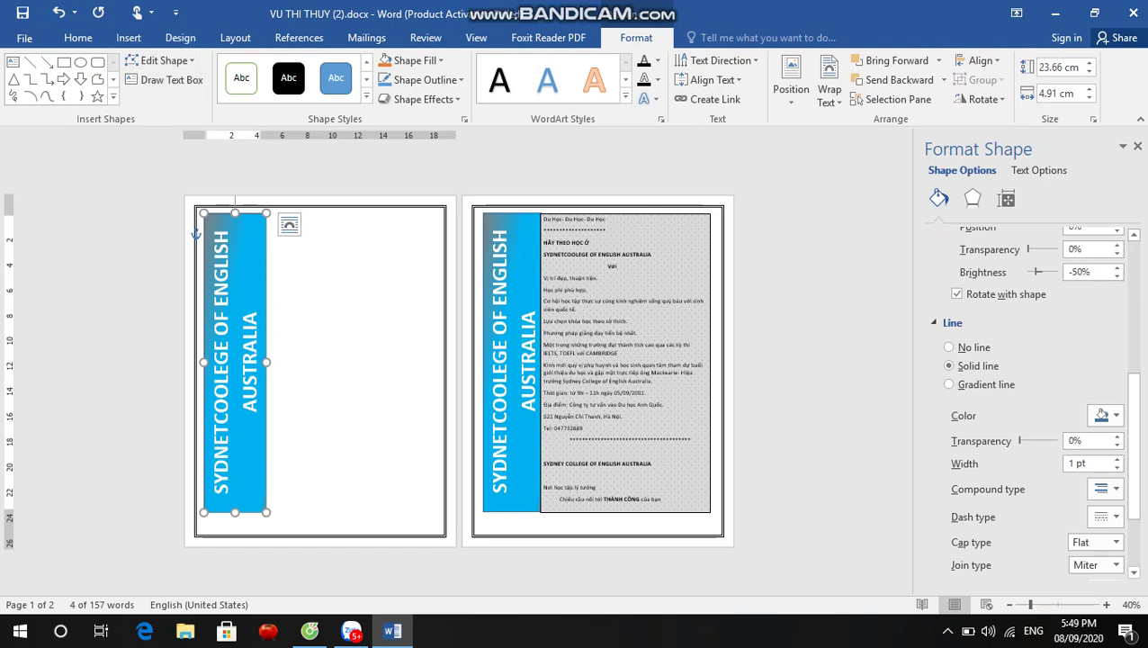
pyautogui.click(128, 37)
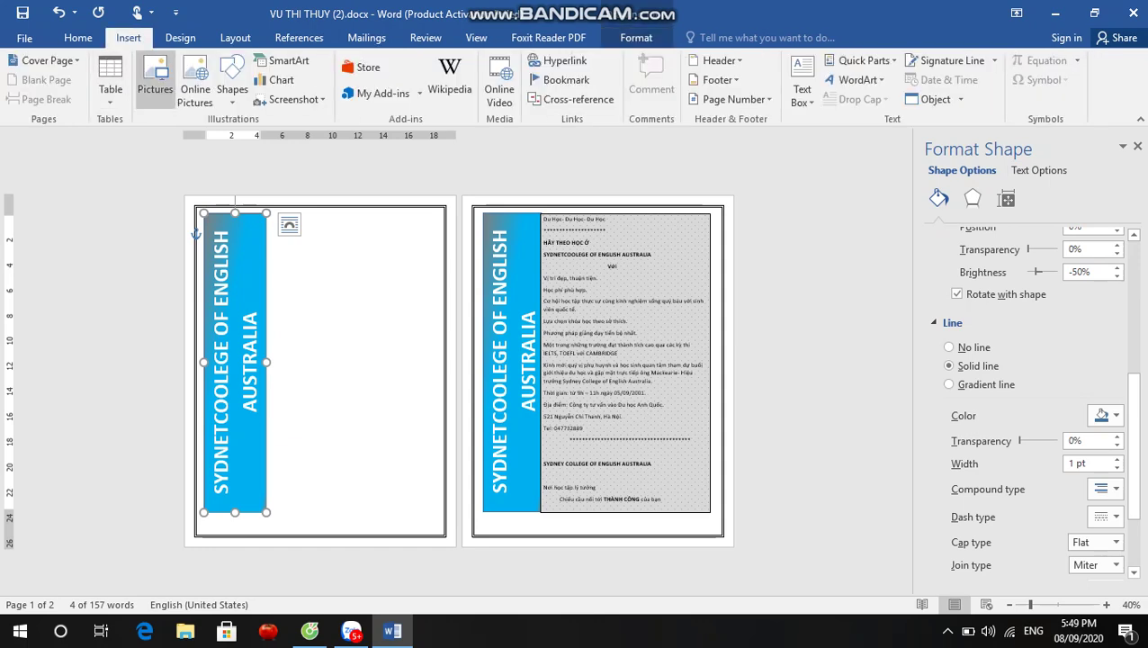
# Draw a 23.93 × 13.3 cm blue rectangle right of the sidebar, its left edge meeting it.
pyautogui.click(232, 81)
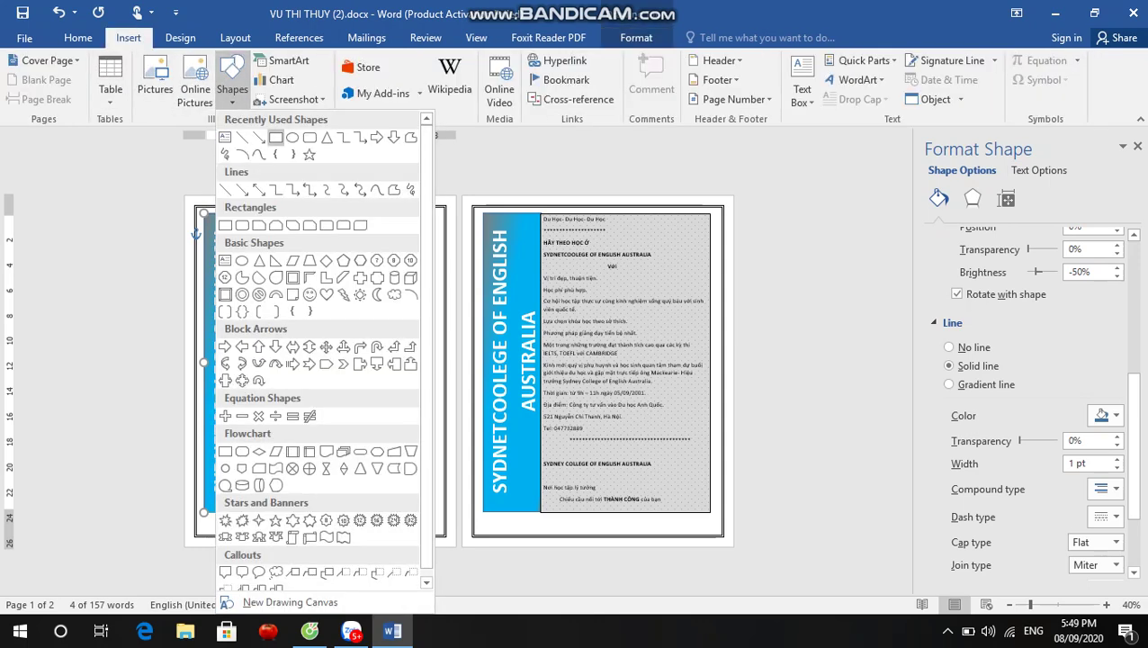
pyautogui.click(276, 137)
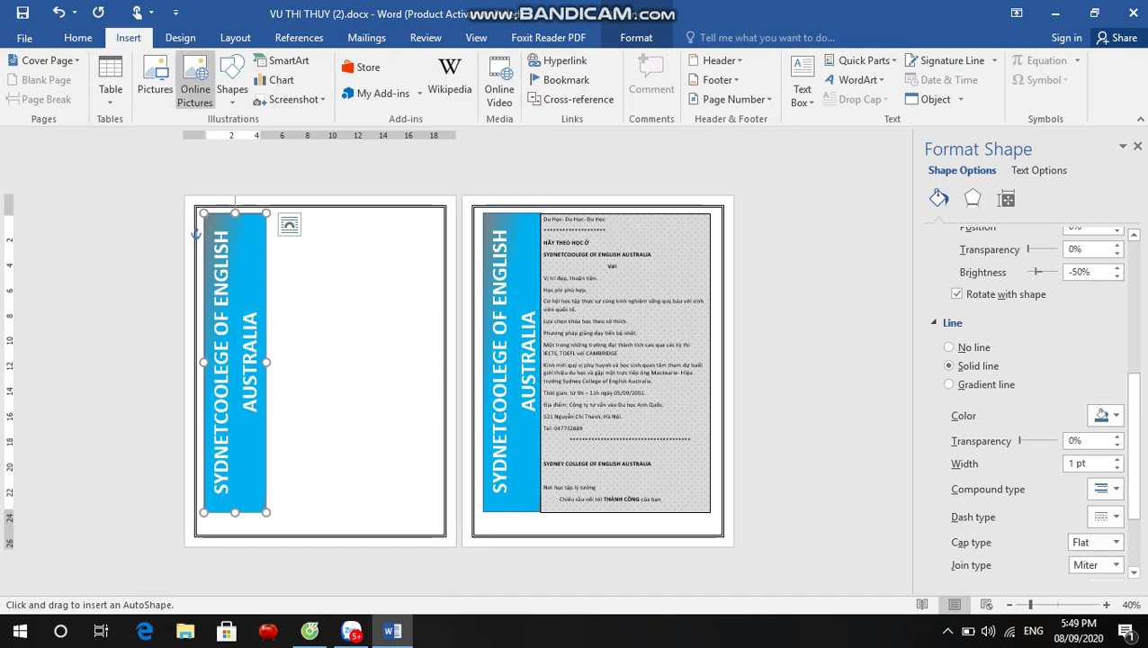
pyautogui.click(232, 89)
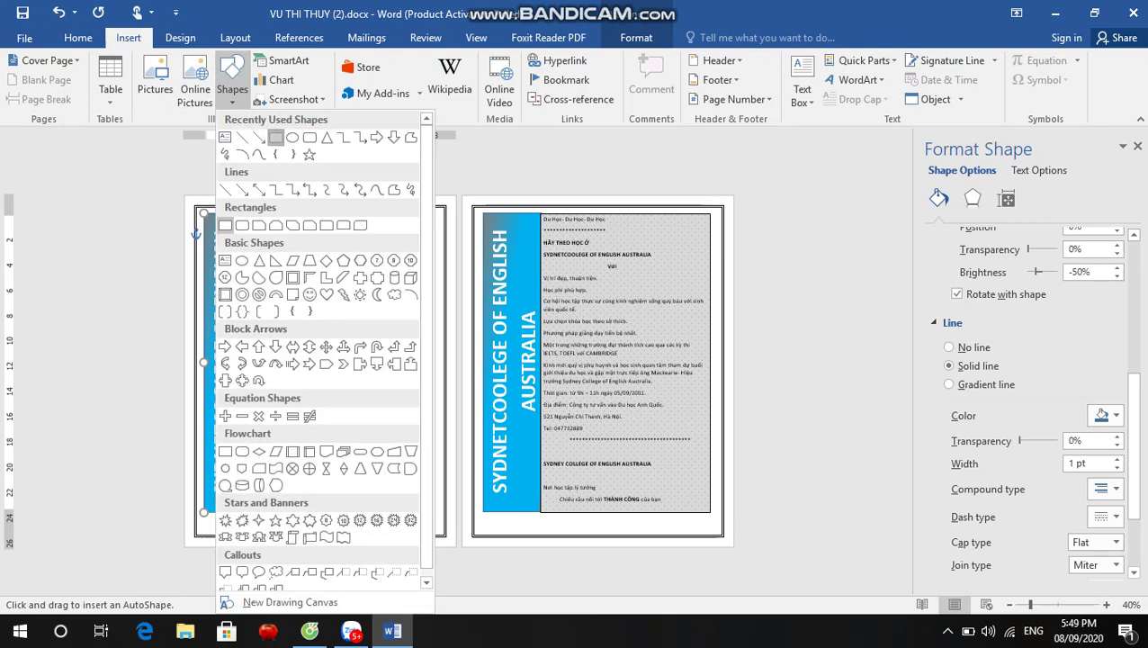
pyautogui.click(275, 137)
pyautogui.moveTo(269, 216); pyautogui.dragTo(427, 510)
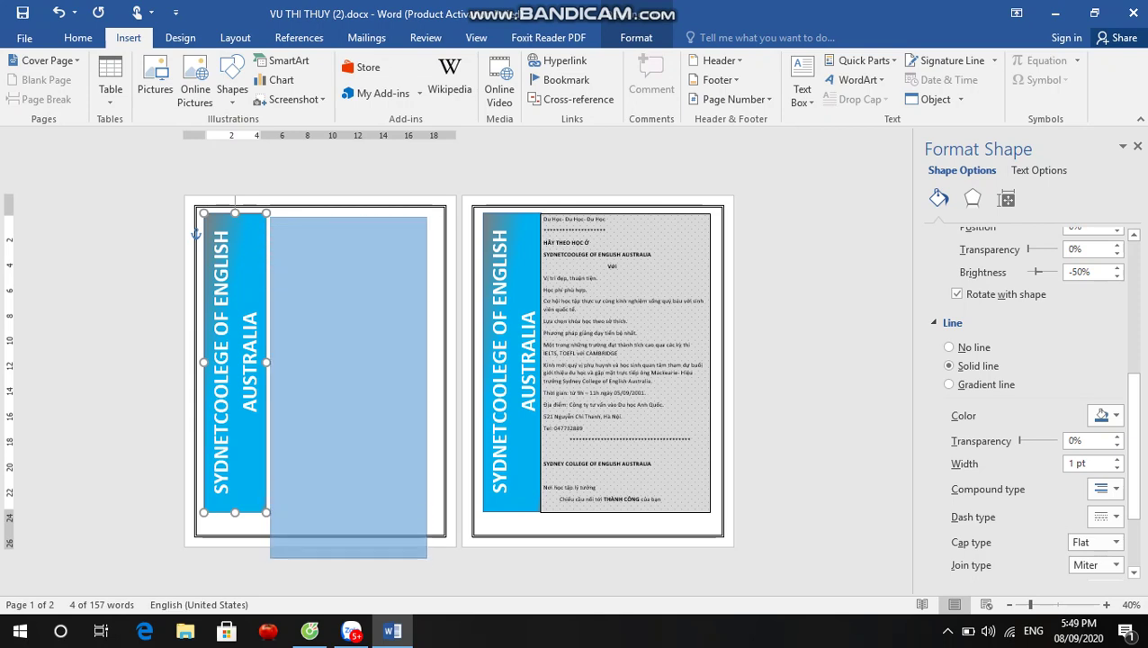
pyautogui.moveTo(428, 510); pyautogui.dragTo(434, 519)
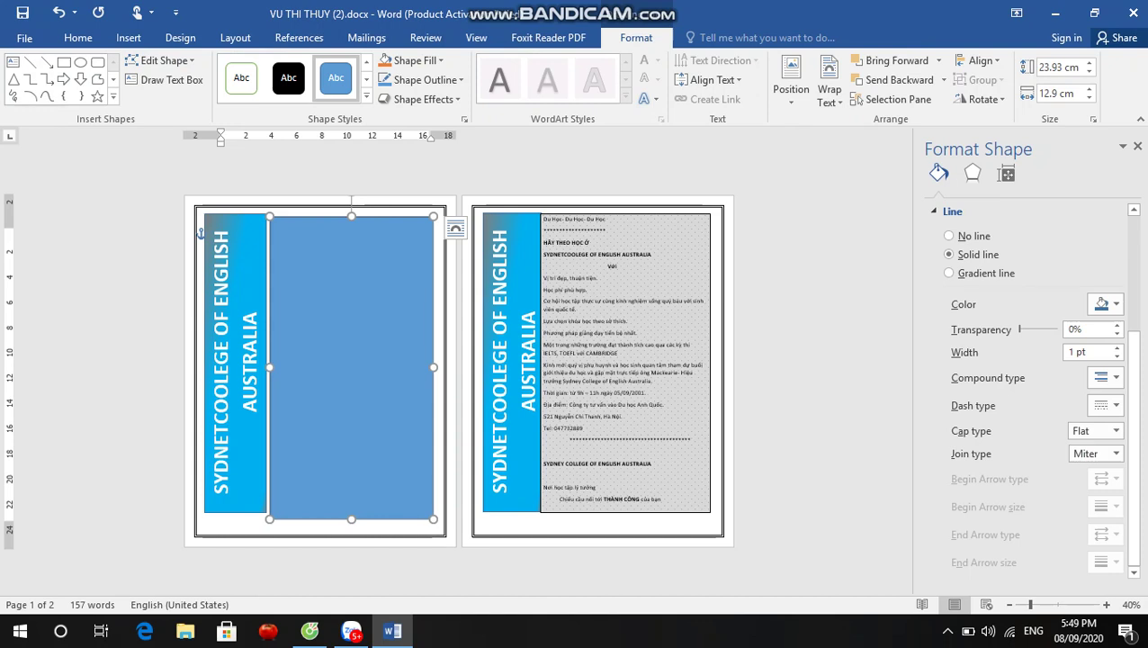
pyautogui.moveTo(269, 367); pyautogui.dragTo(264, 368)
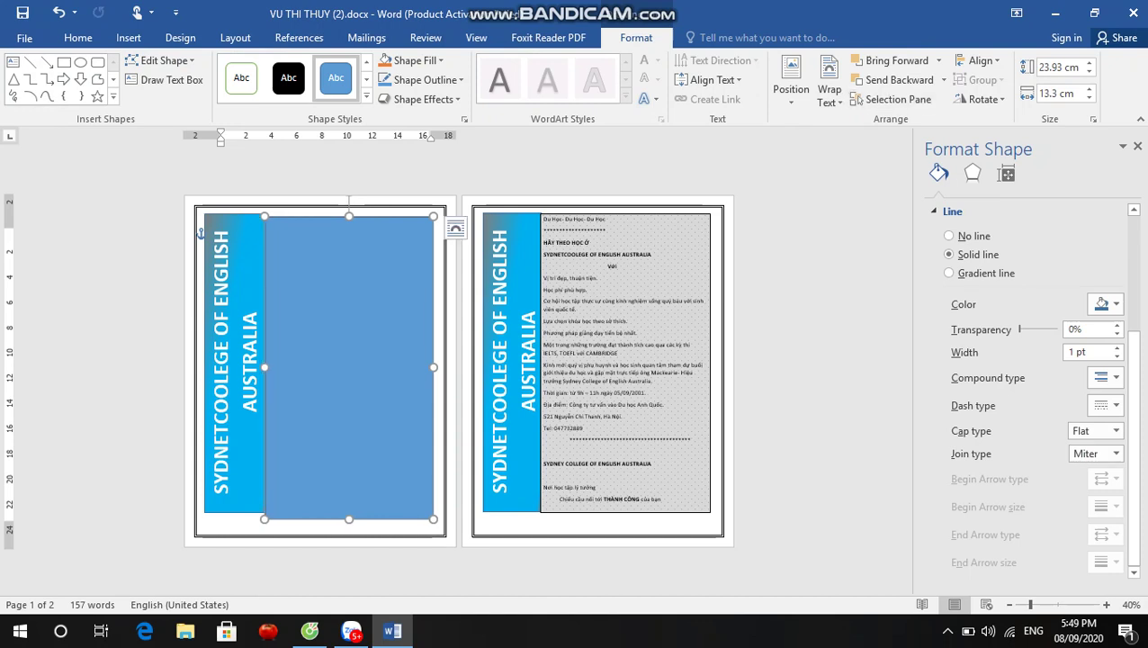
# Set the large rectangle's height to 23.66 cm and nudge it level with the sidebar.
pyautogui.click(1059, 67)
pyautogui.write('2')
pyautogui.write('3.66')
pyautogui.press('Return')
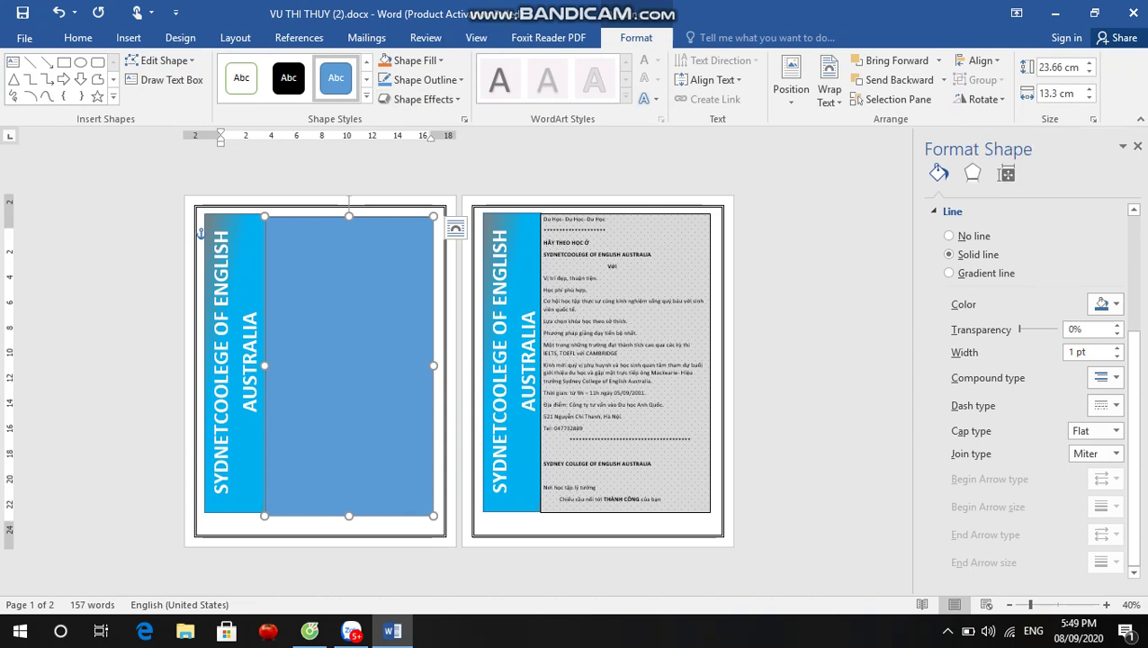
pyautogui.press('Up')
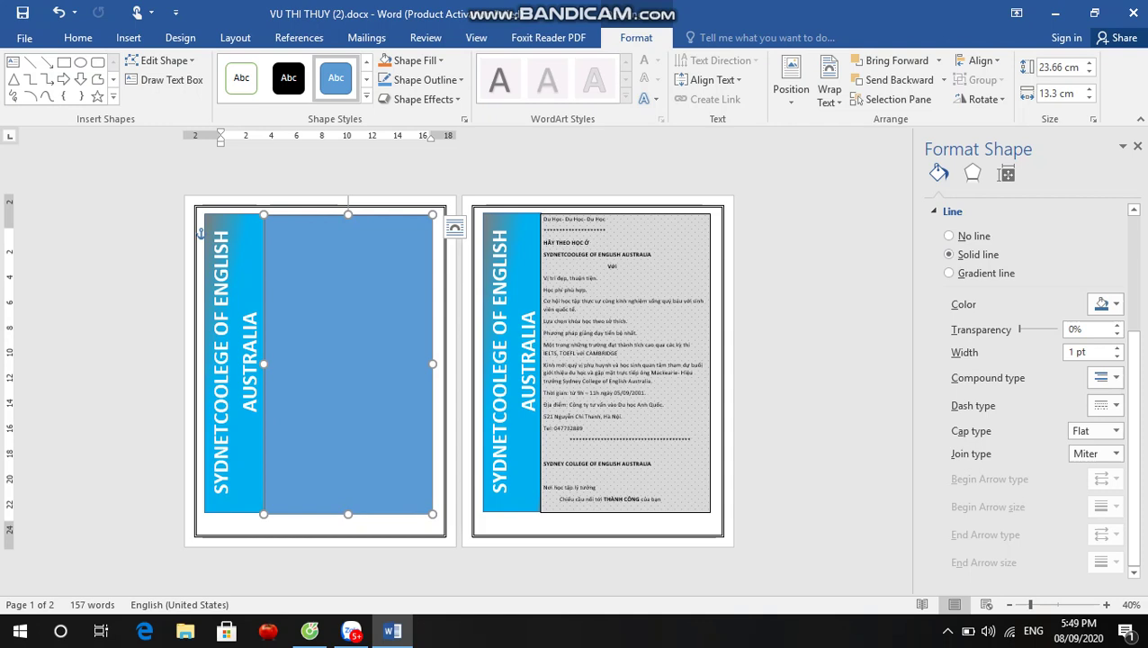
pyautogui.scroll(3, 1030, 388)
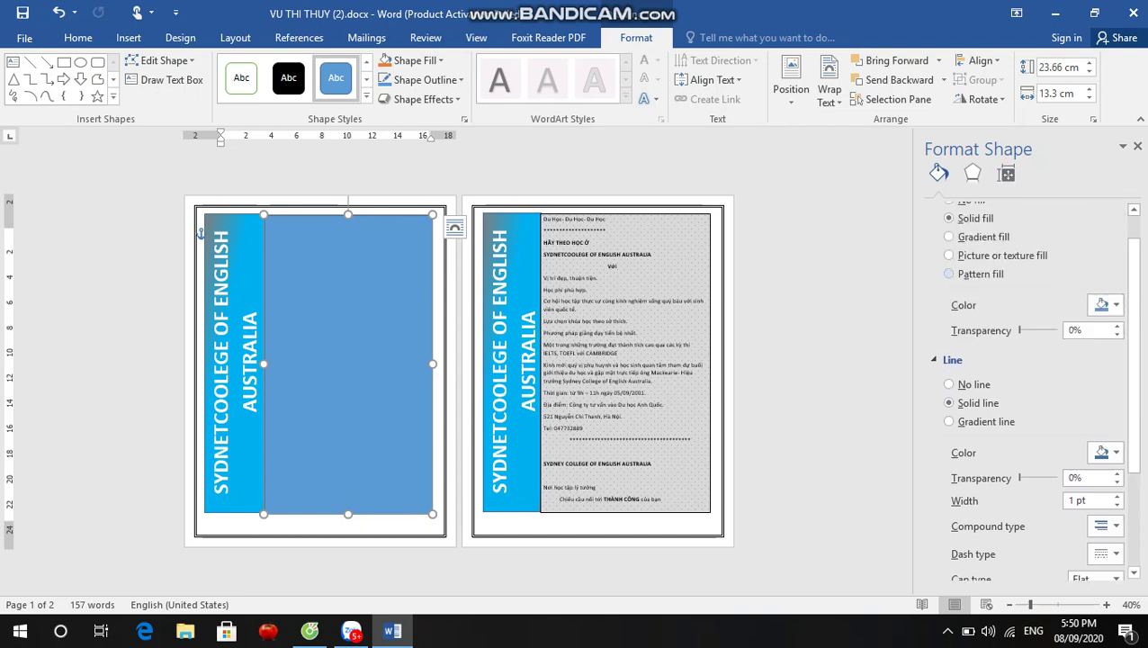
# Fill the large rectangle with a 50% dot pattern in light grey.
pyautogui.click(949, 273)
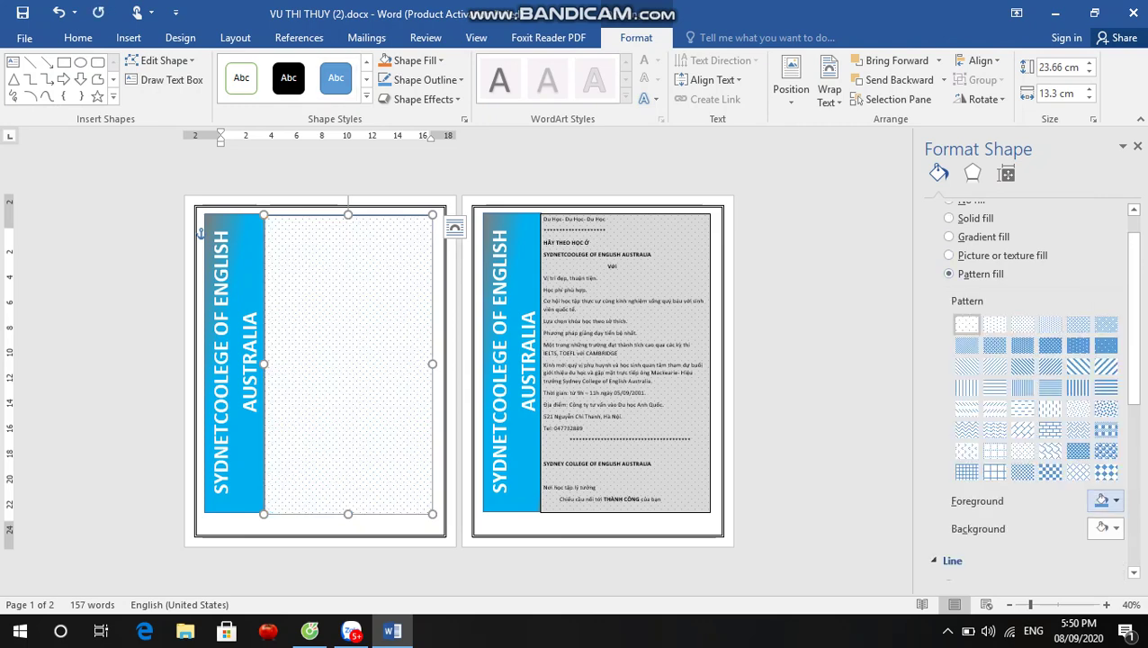
pyautogui.click(1105, 500)
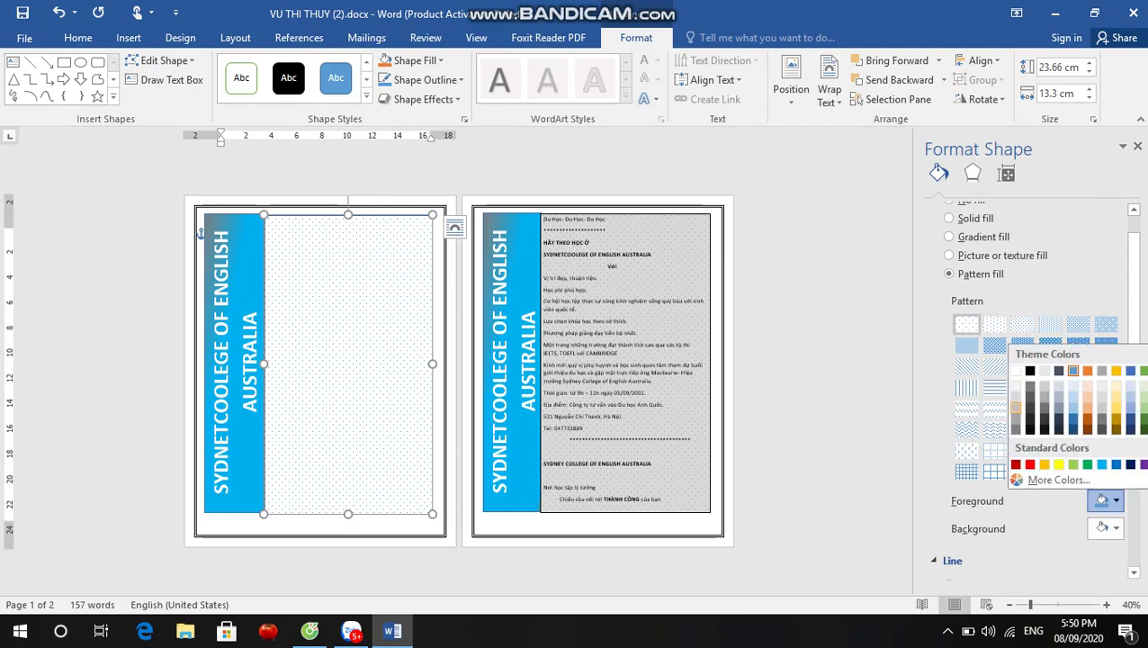
pyautogui.click(1016, 406)
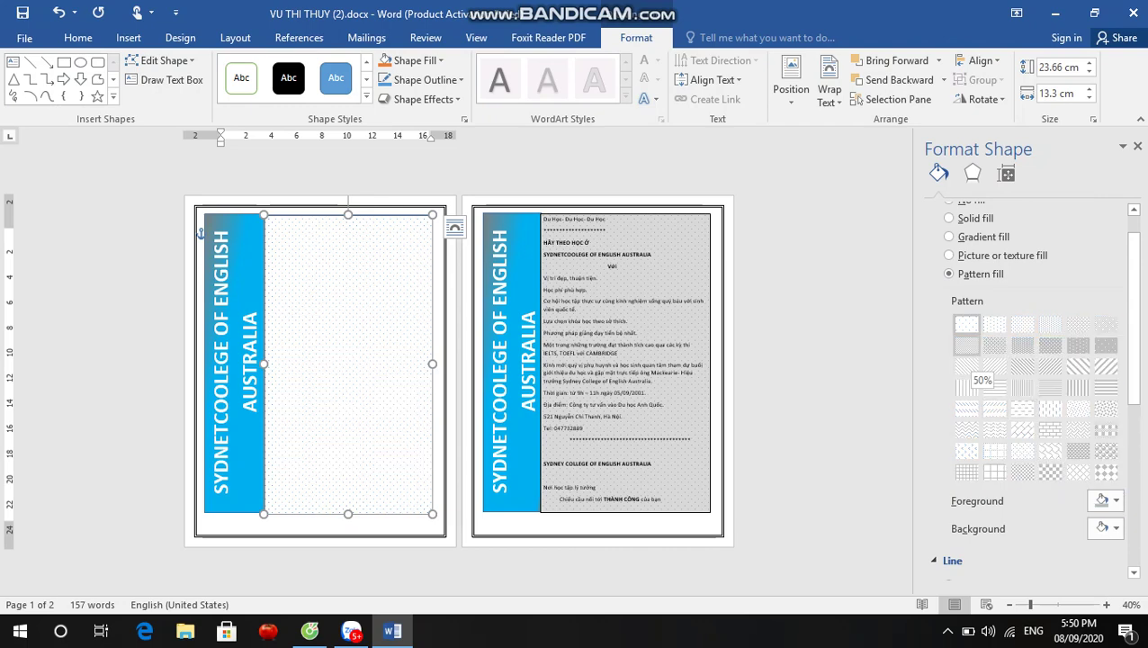
pyautogui.click(966, 345)
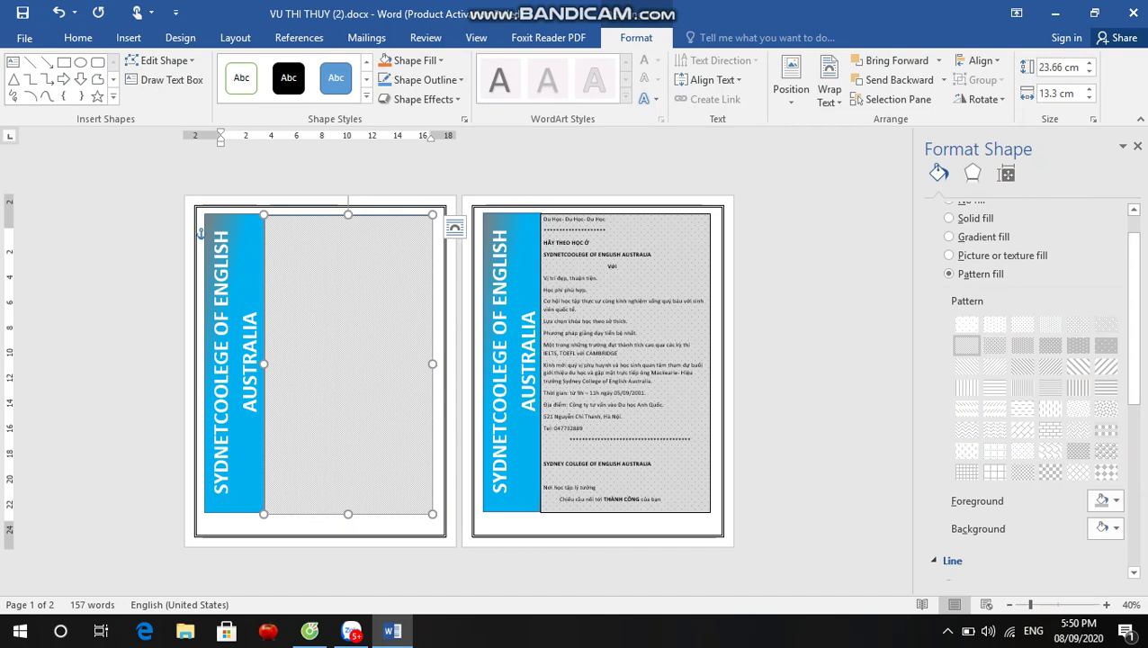
pyautogui.click(625, 360)
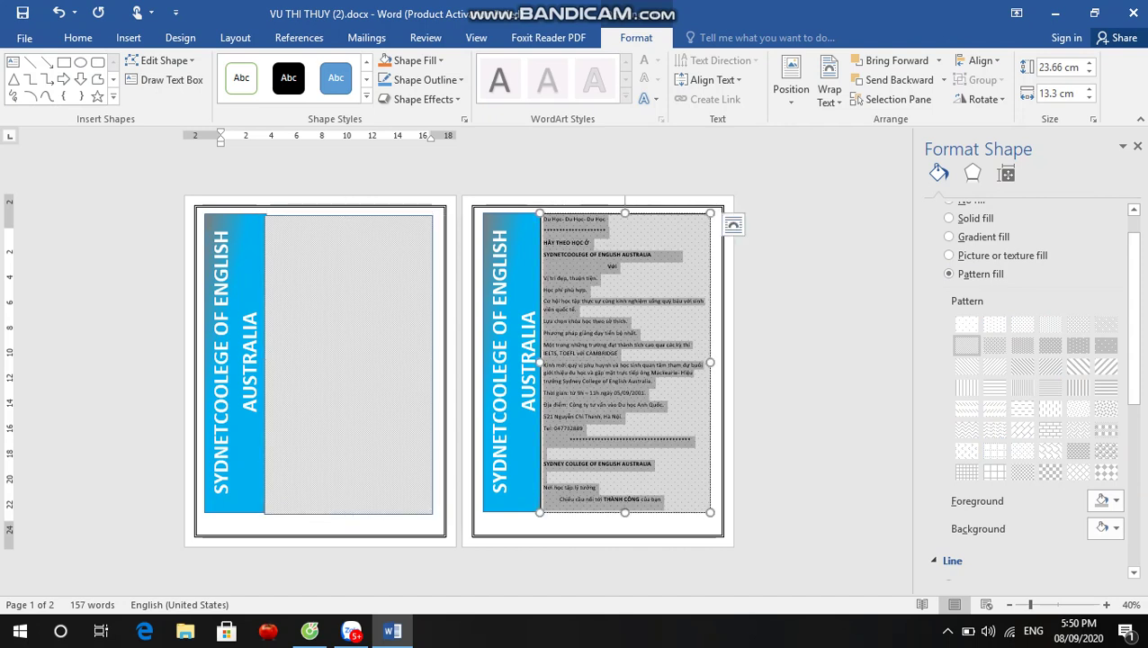
# Paste the sample's course-details text into the patterned box and make it black.
pyautogui.click(675, 493)
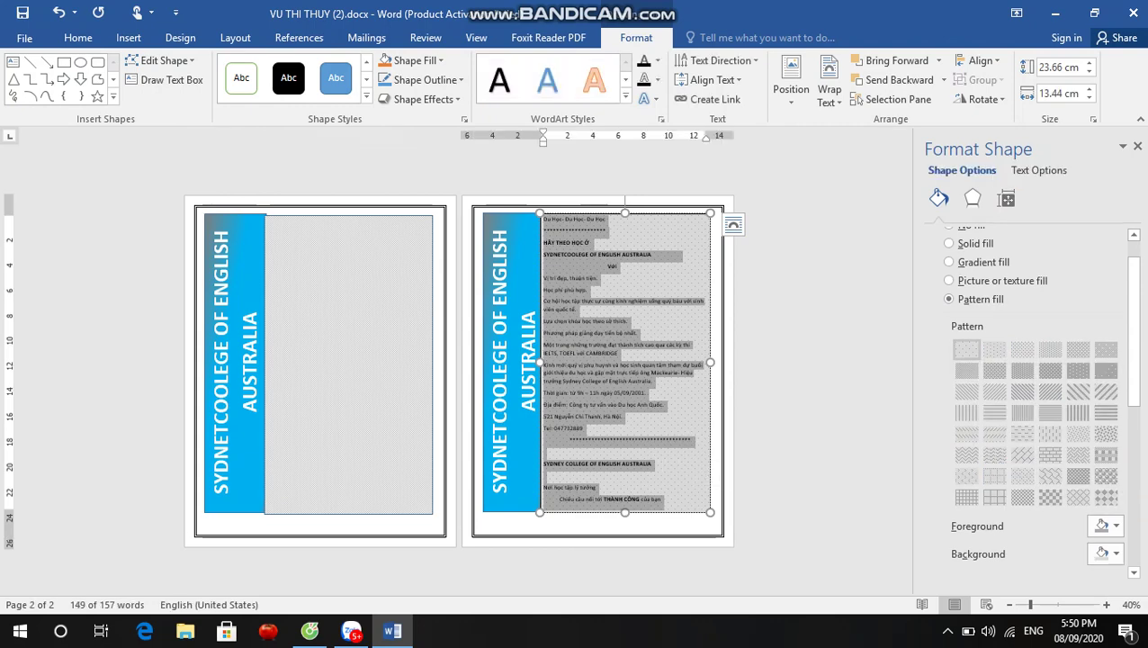
pyautogui.click(270, 234)
pyautogui.hotkey('ctrl', 'v')
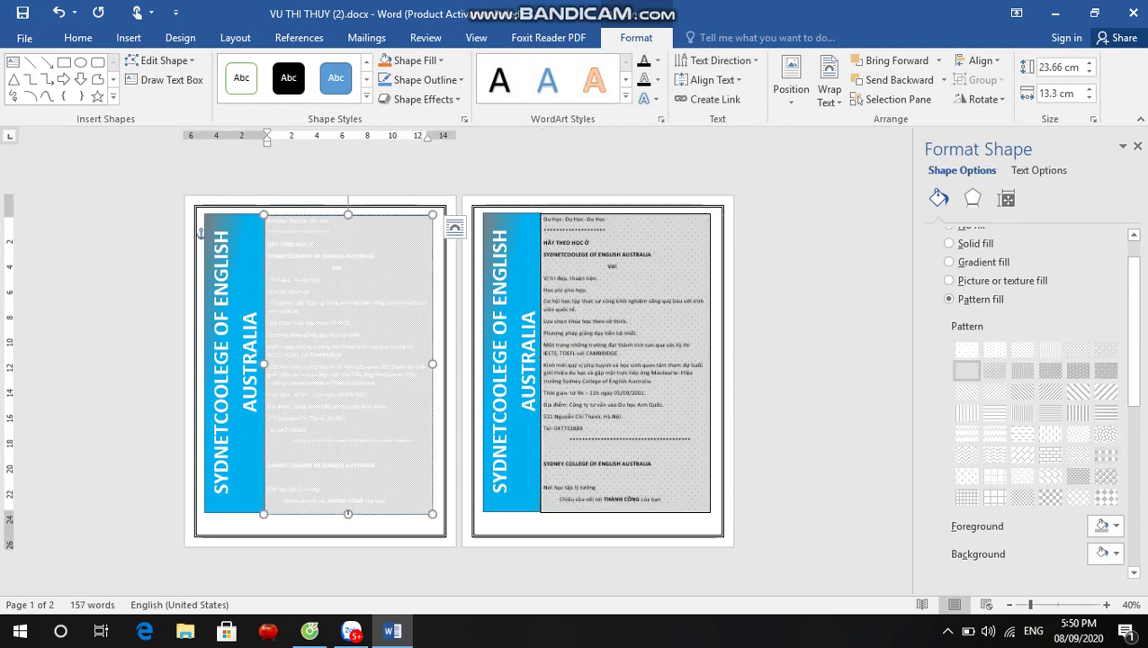
pyautogui.hotkey('ctrl', 'a')
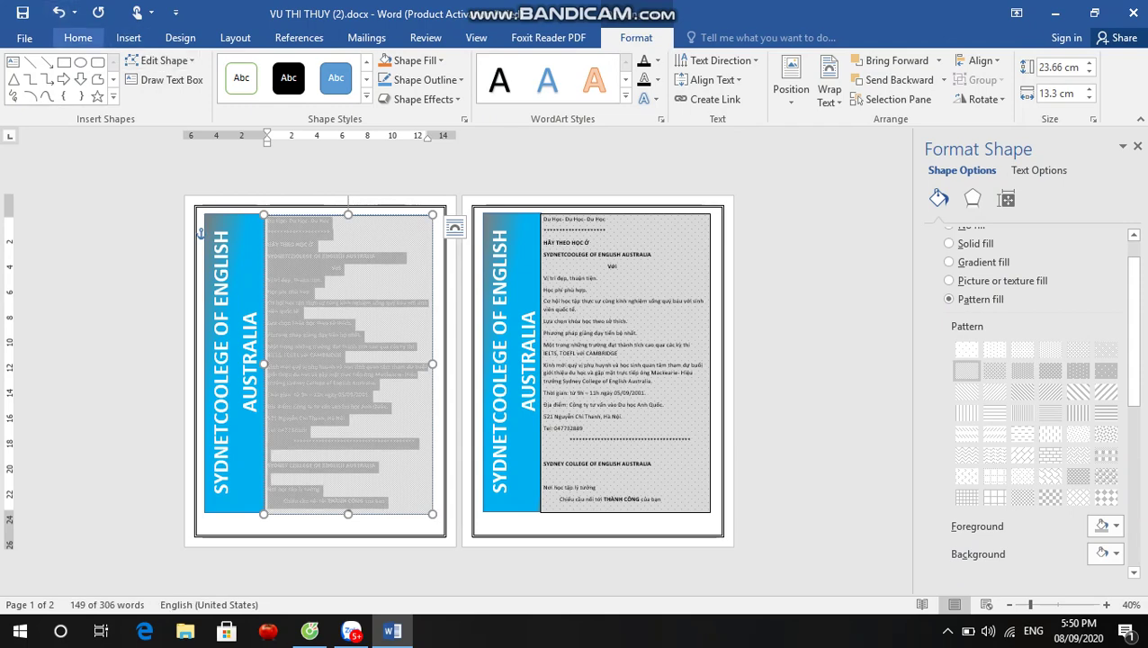
pyautogui.click(499, 79)
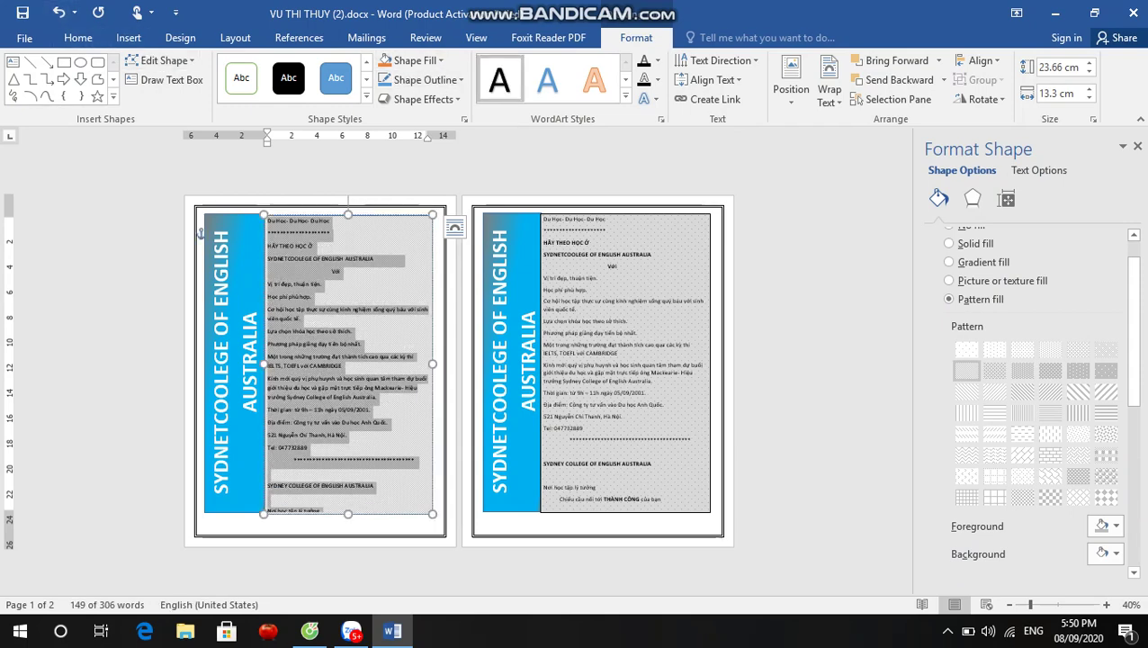
pyautogui.click(347, 405)
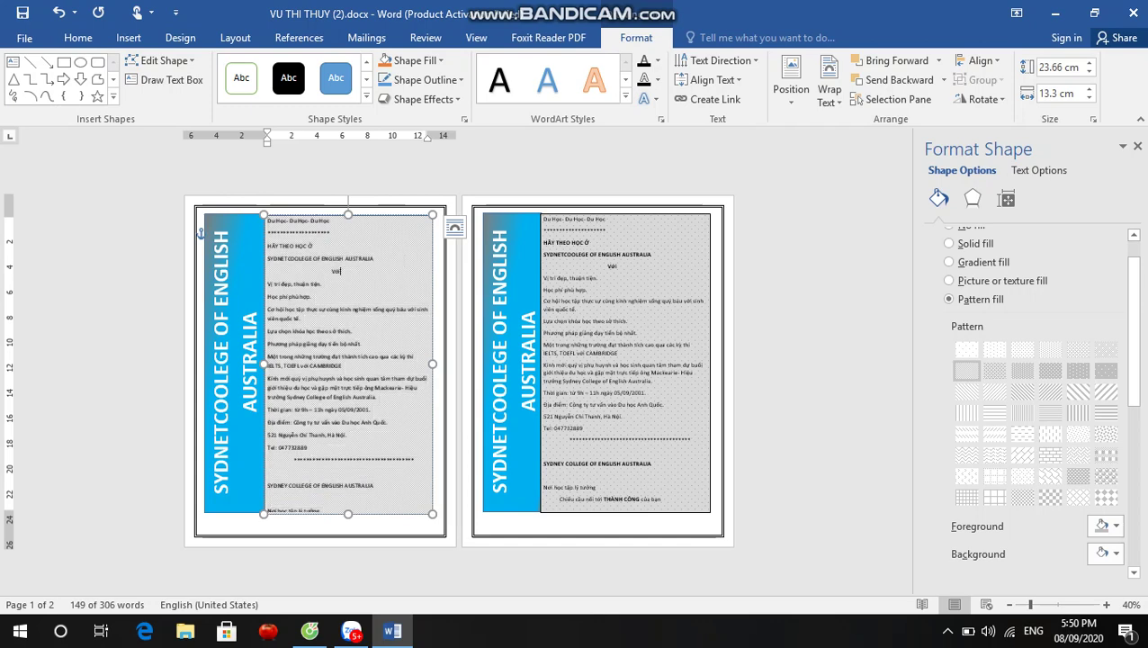
pyautogui.click(234, 360)
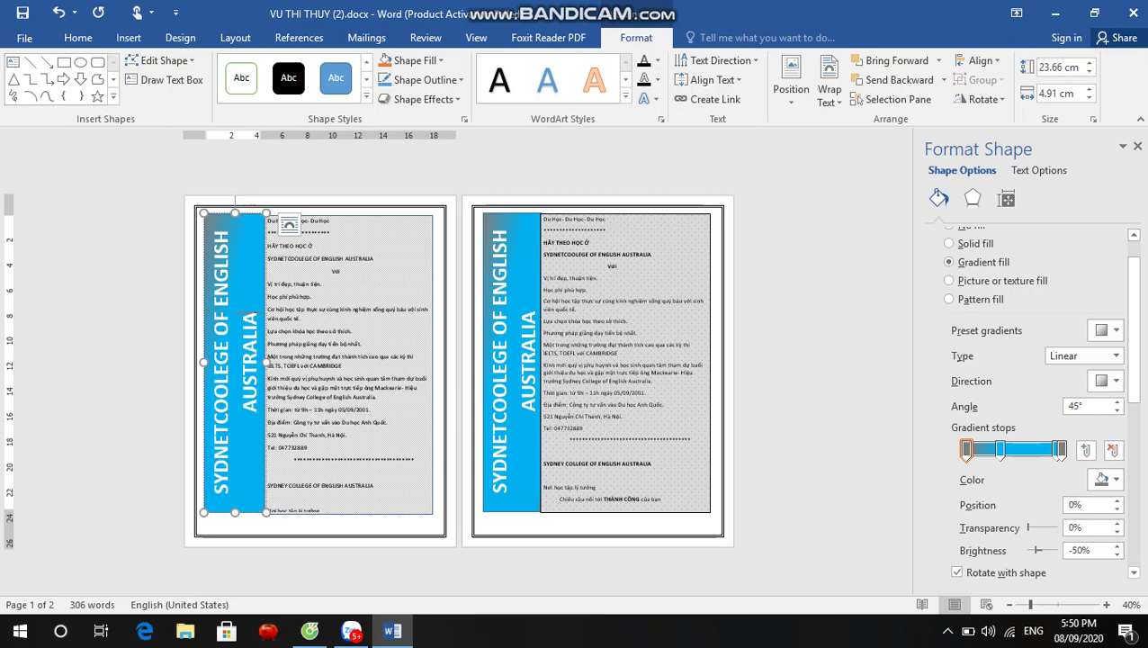
# Check the blue strip's text settings, then show its Layout Options wrapping choices.
pyautogui.click(270, 360)
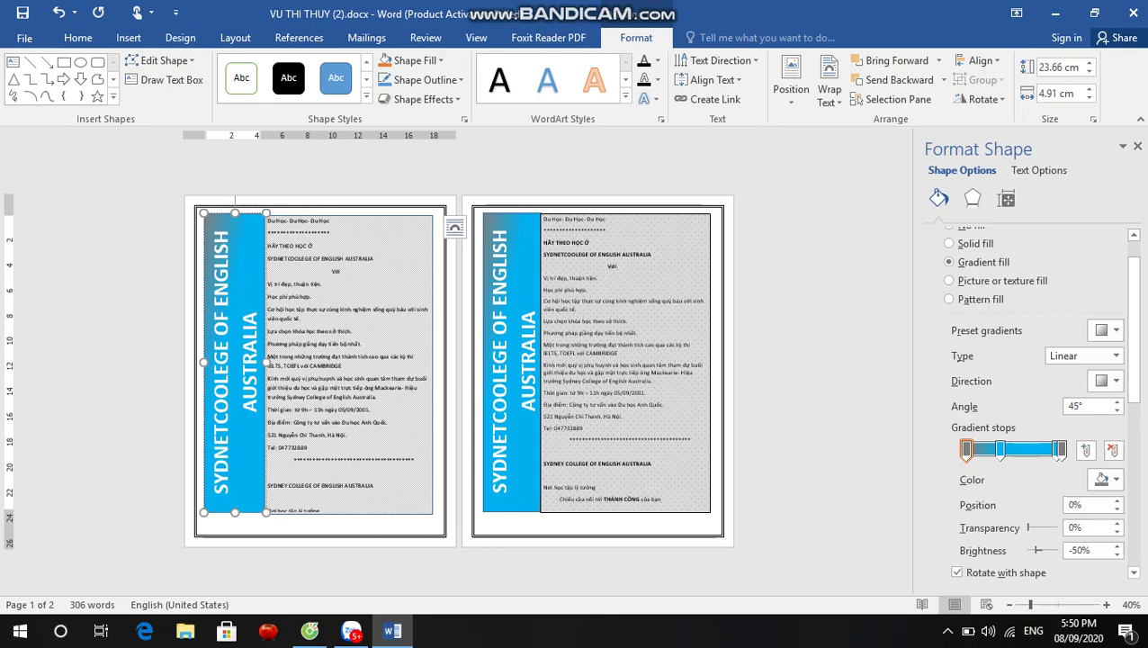
pyautogui.click(239, 360)
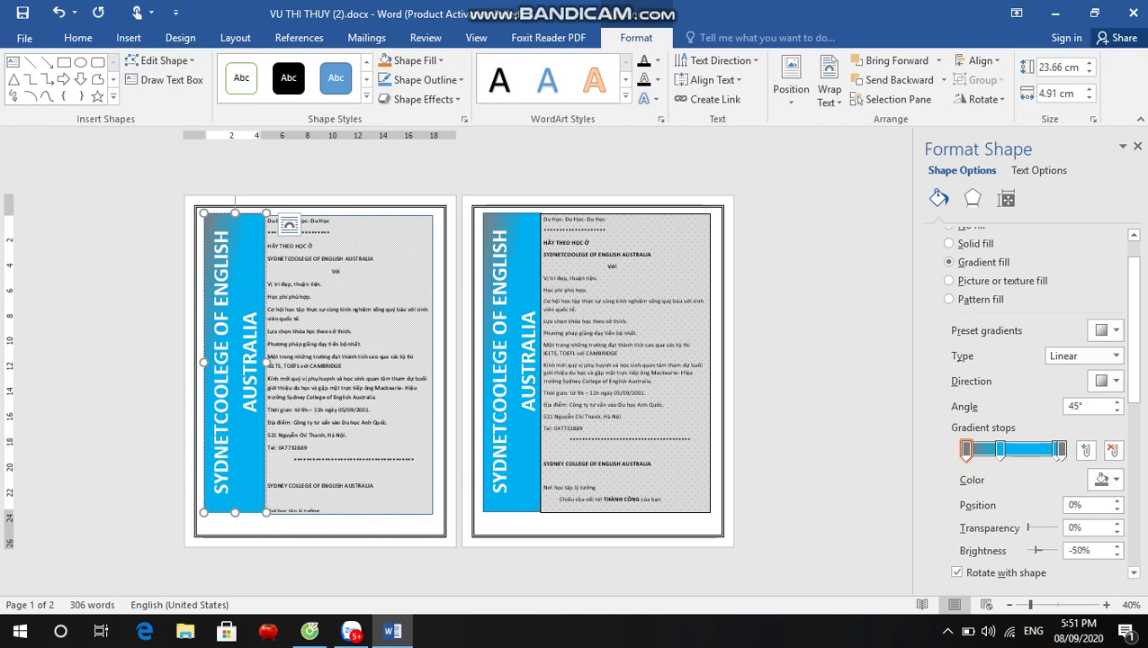
pyautogui.click(220, 405)
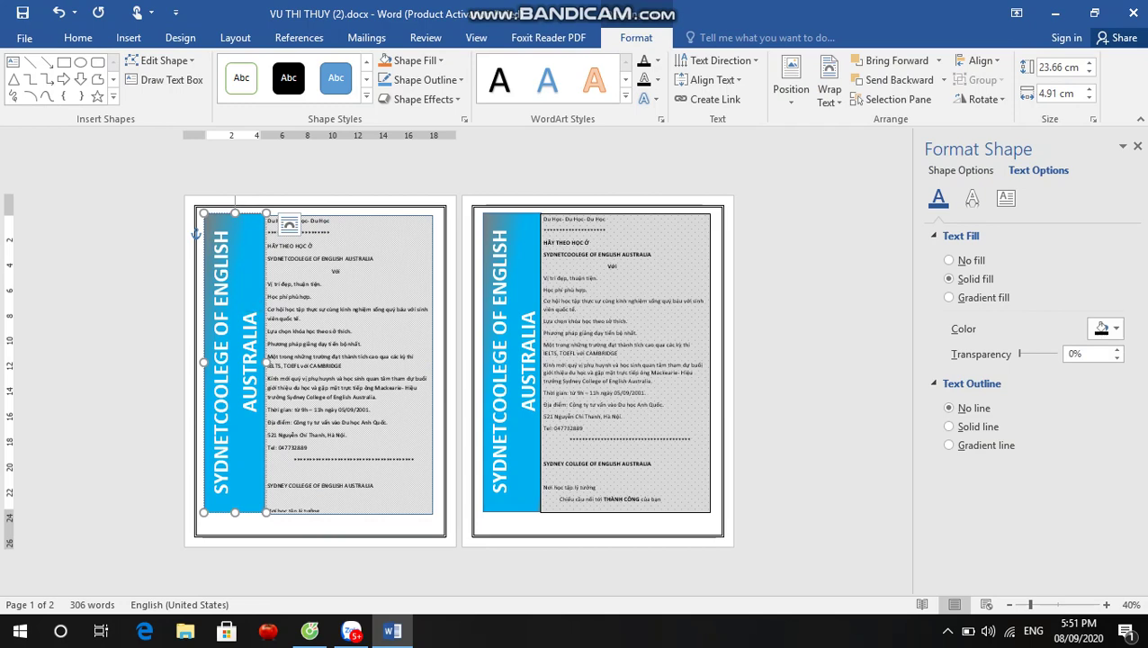
pyautogui.click(346, 360)
pyautogui.hotkey('ctrl', 'a')
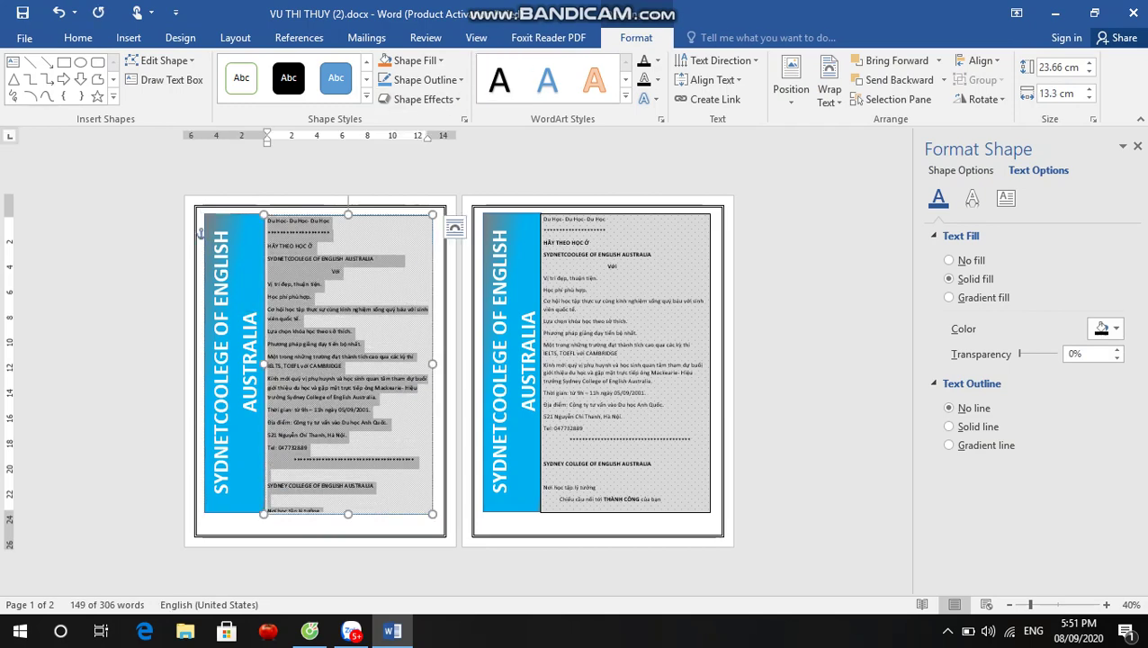
pyautogui.click(234, 360)
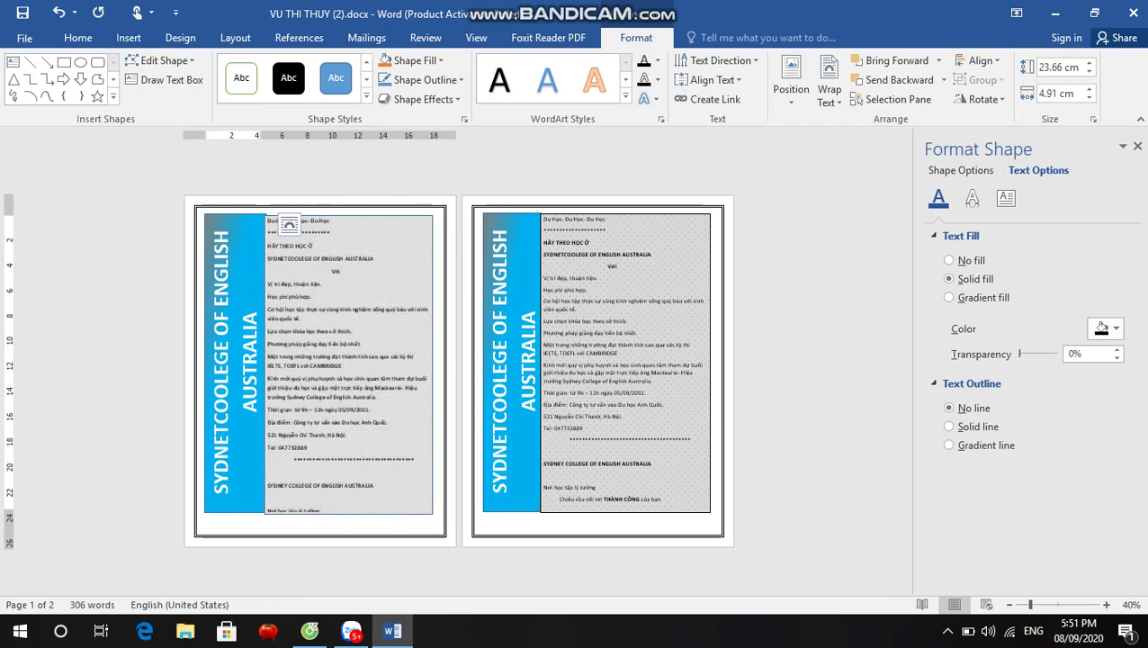
pyautogui.click(289, 224)
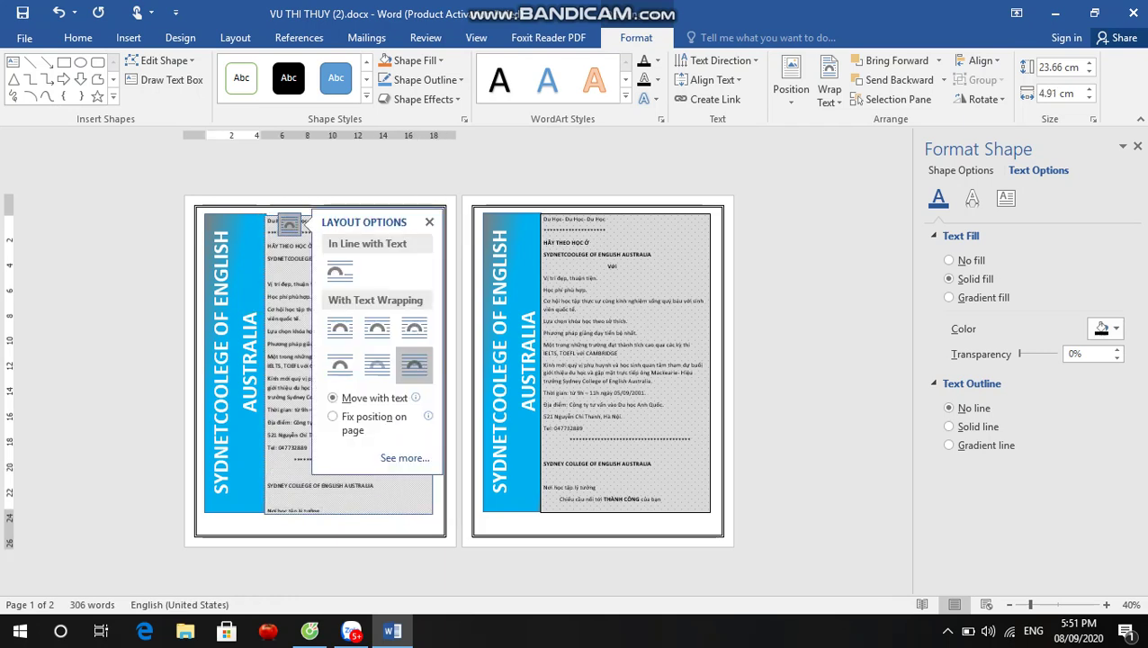
# Select ENGLISH in the sidebar, browse the Layout, References, Mailings and Review commands, then minimize Word.
pyautogui.doubleClick(222, 269)
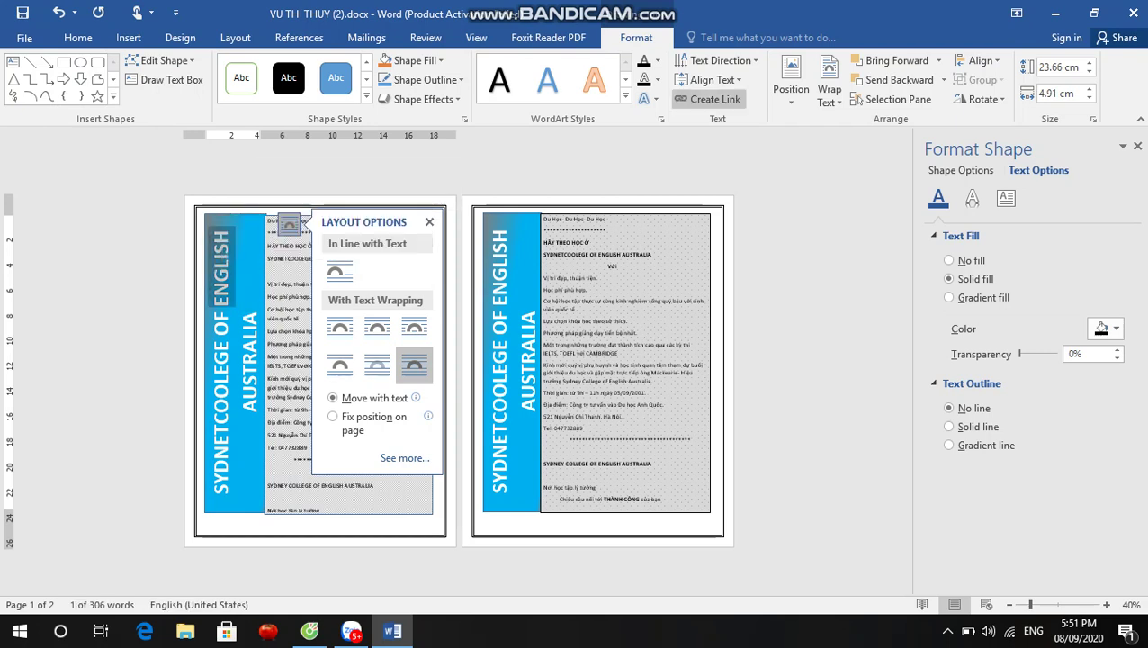
pyautogui.click(267, 360)
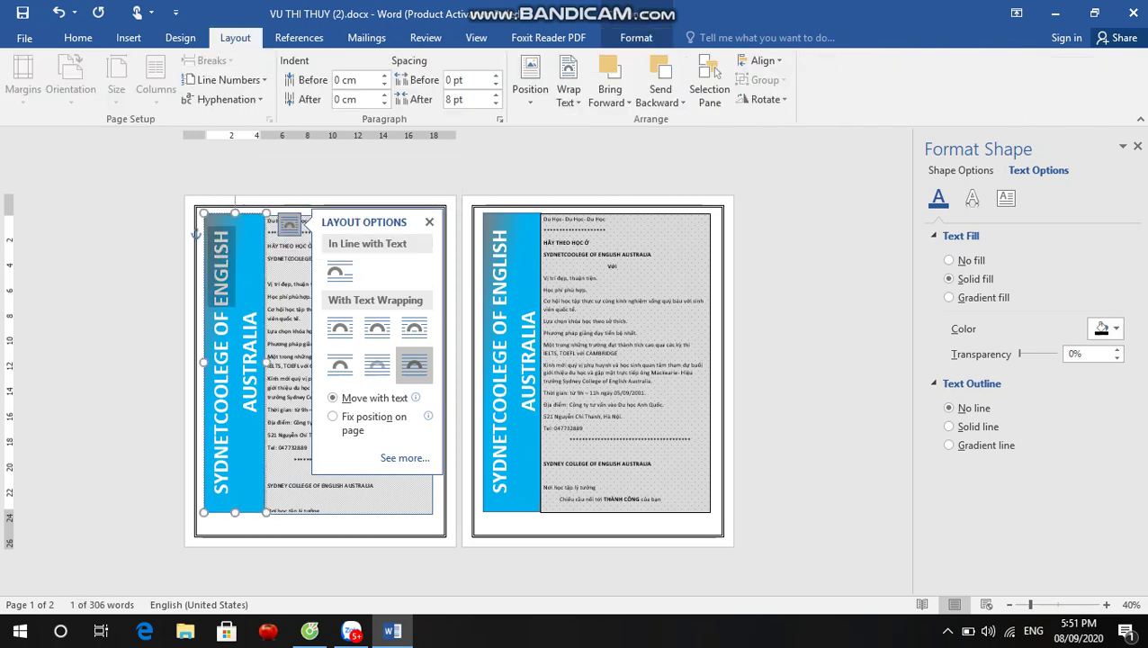
pyautogui.click(298, 37)
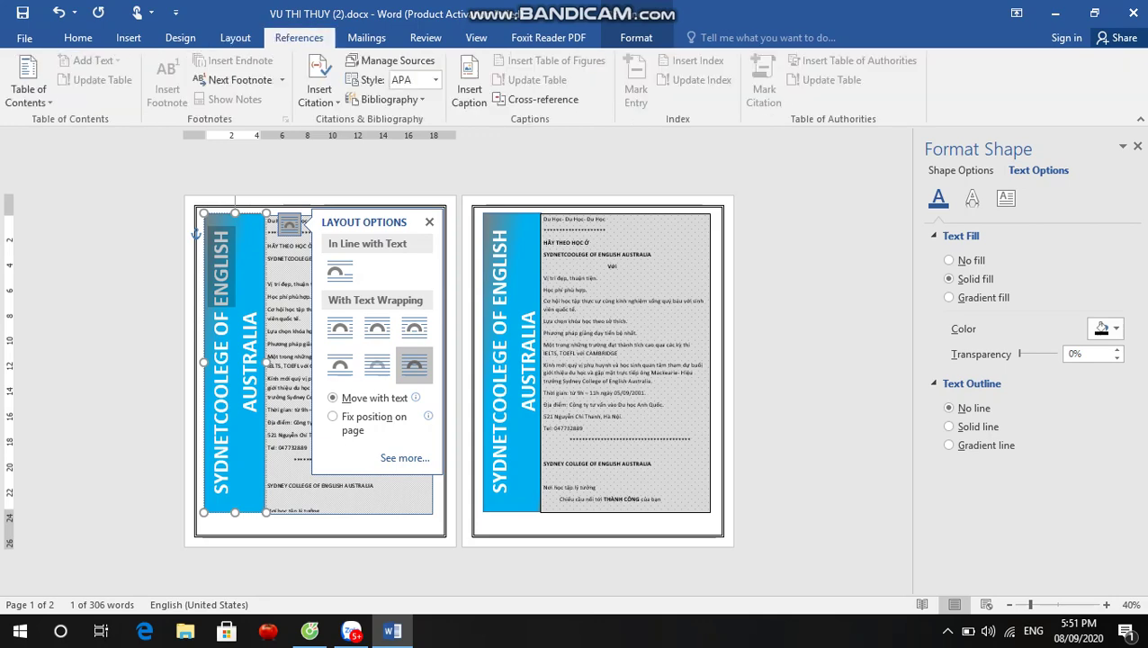
pyautogui.click(366, 37)
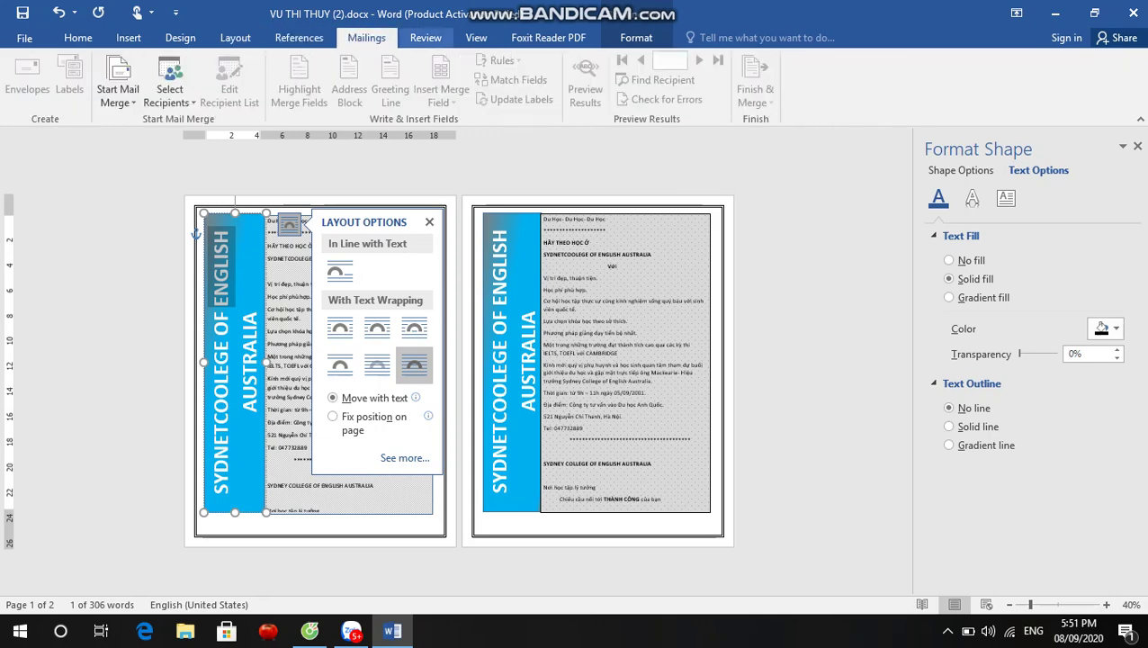
pyautogui.click(426, 36)
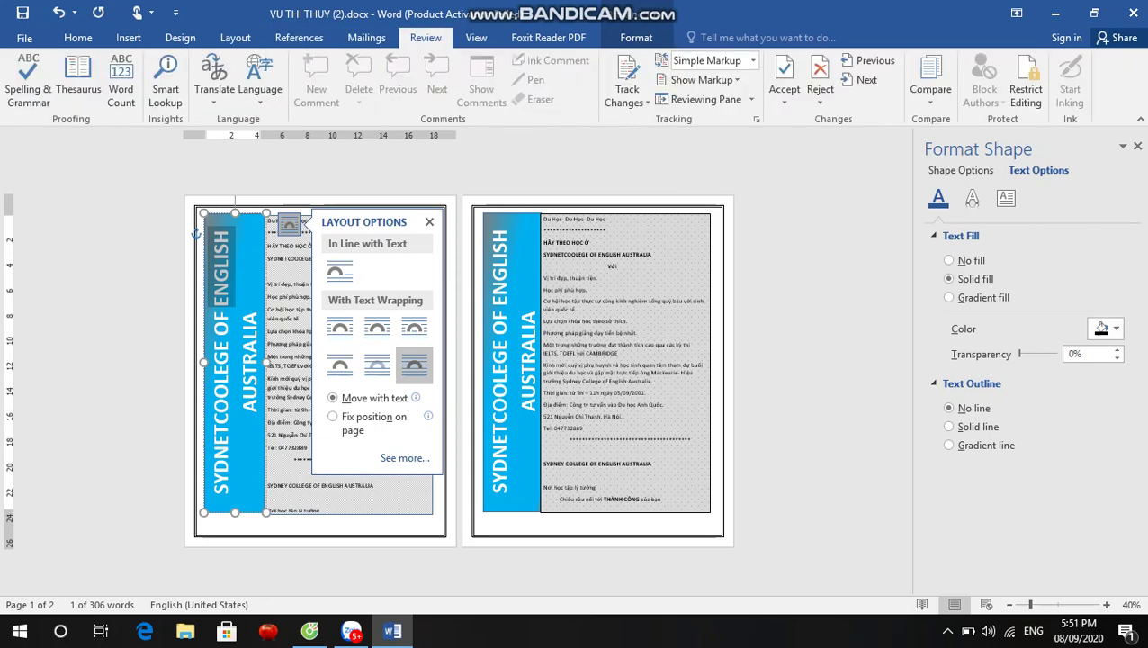
pyautogui.click(299, 37)
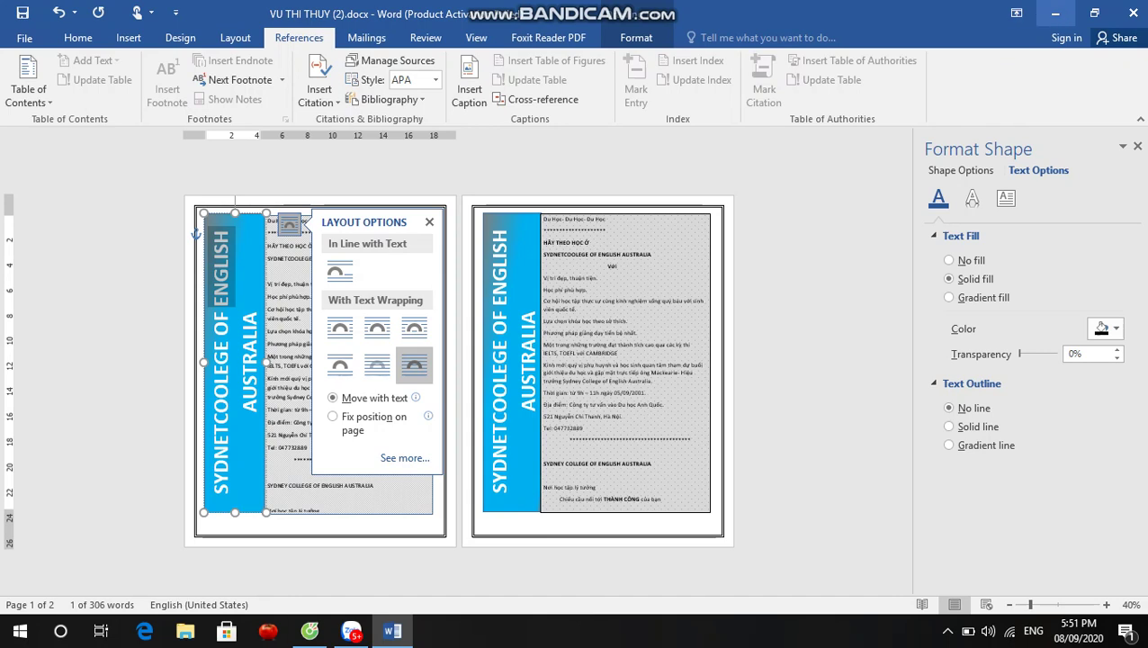
pyautogui.click(1055, 13)
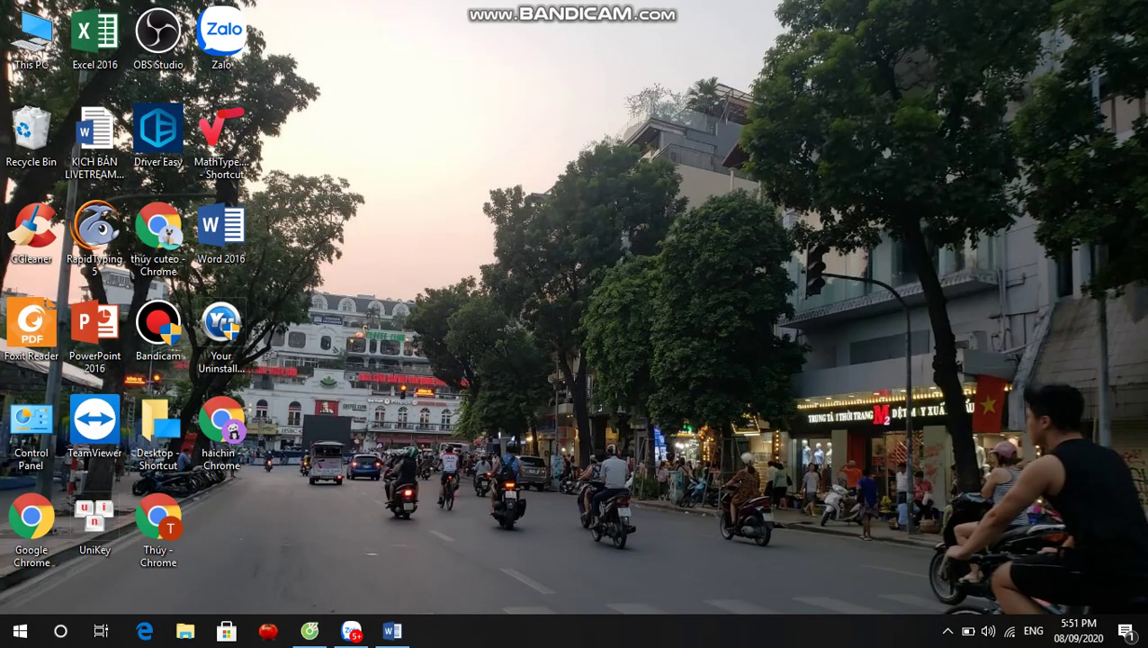
# Launch Bandicam from its desktop shortcut to show its window with the recording timer.
pyautogui.click(158, 329)
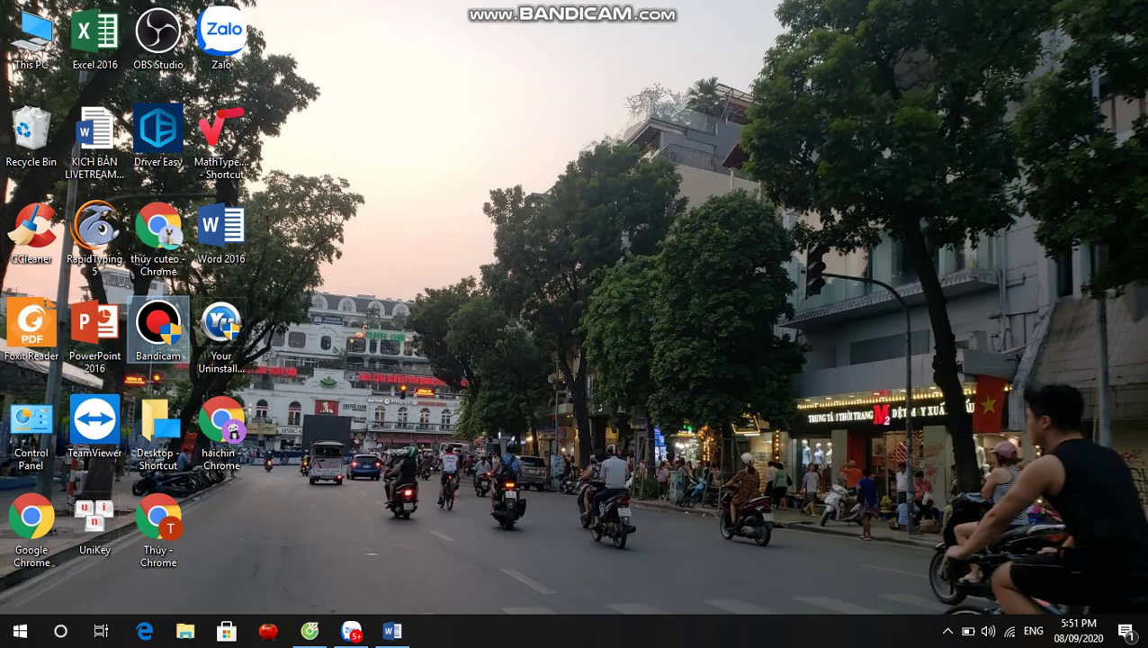
pyautogui.press('Return')
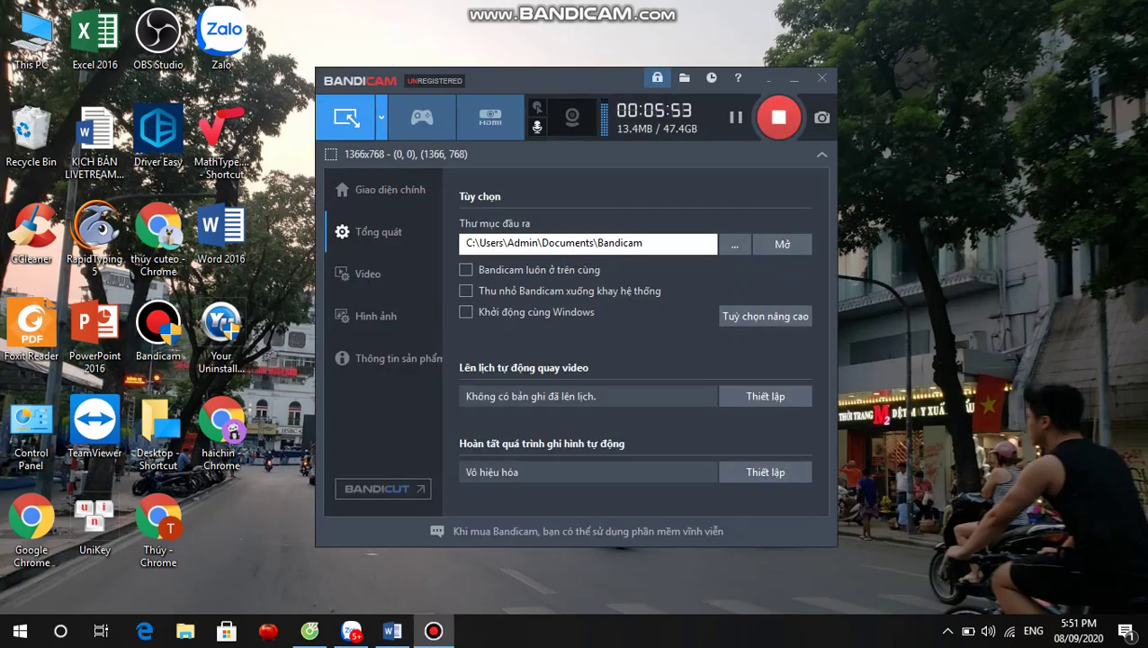